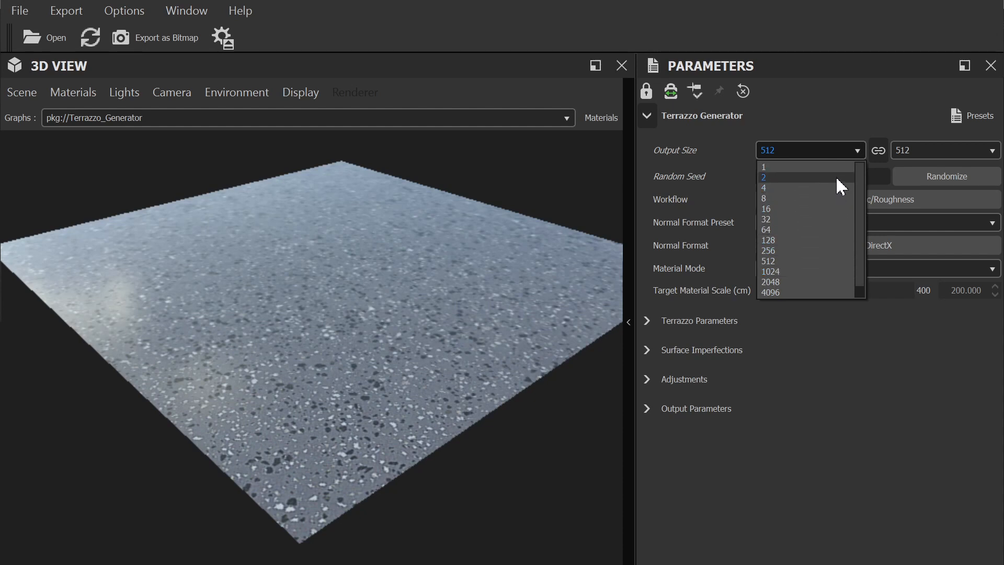
# Step: Set the output size to 1024 and randomize the material's seed several times
pyautogui.click(801, 271)
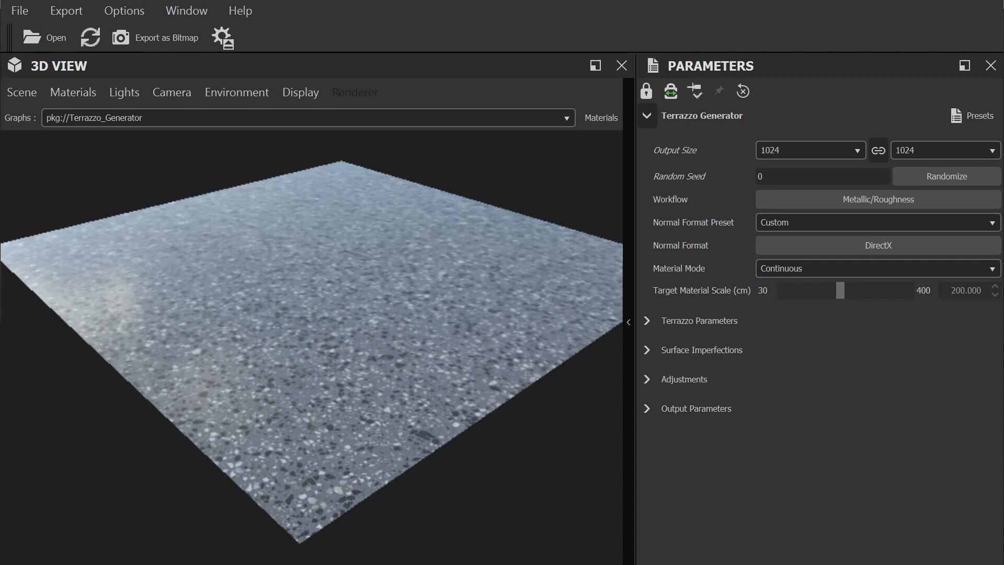
pyautogui.click(910, 177)
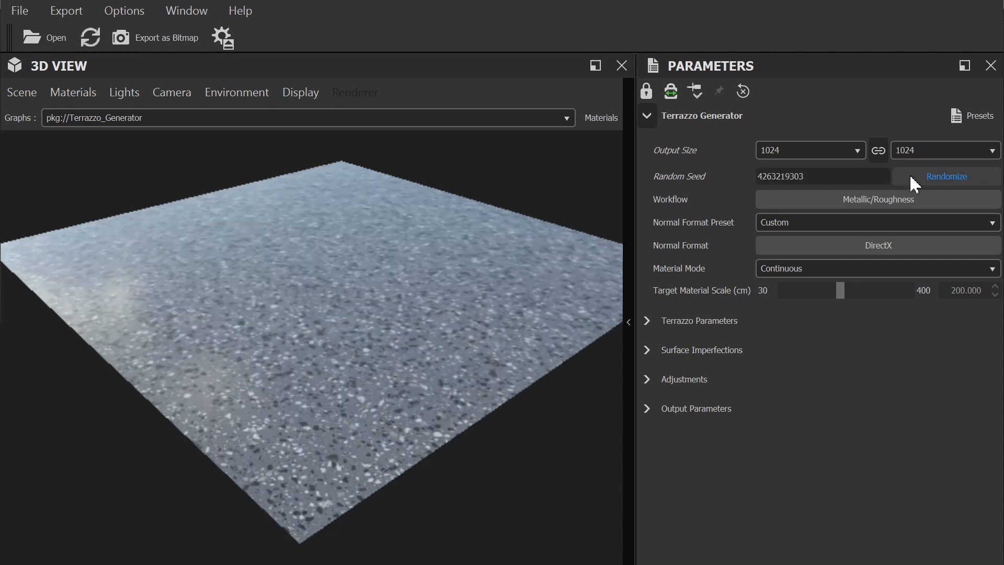
pyautogui.click(910, 178)
pyautogui.click(911, 176)
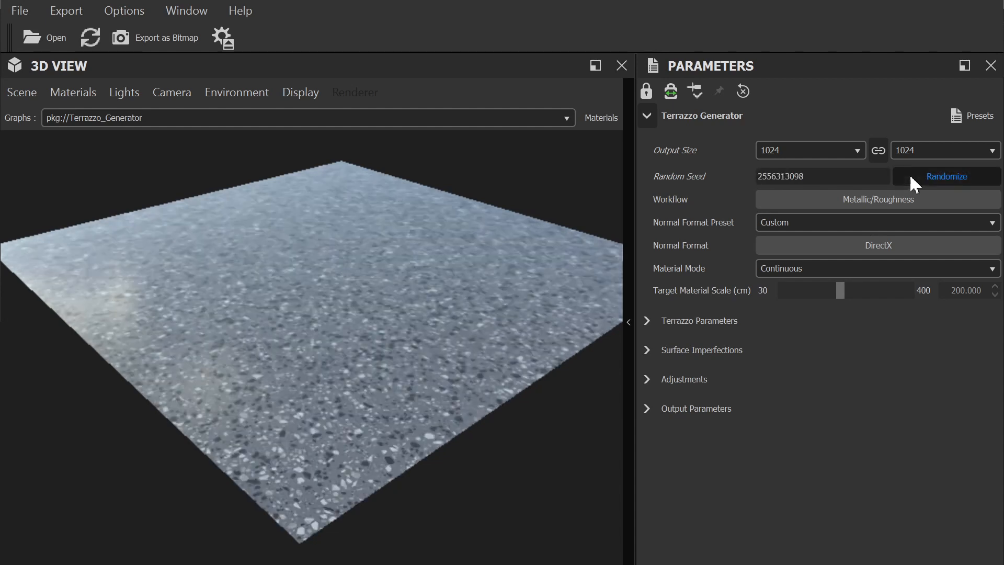
pyautogui.click(910, 176)
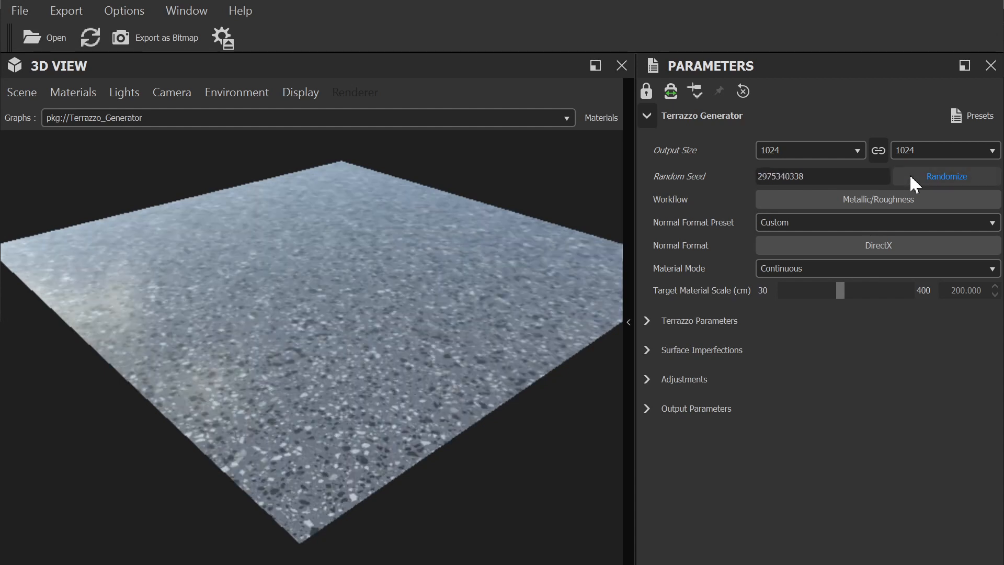
pyautogui.click(910, 176)
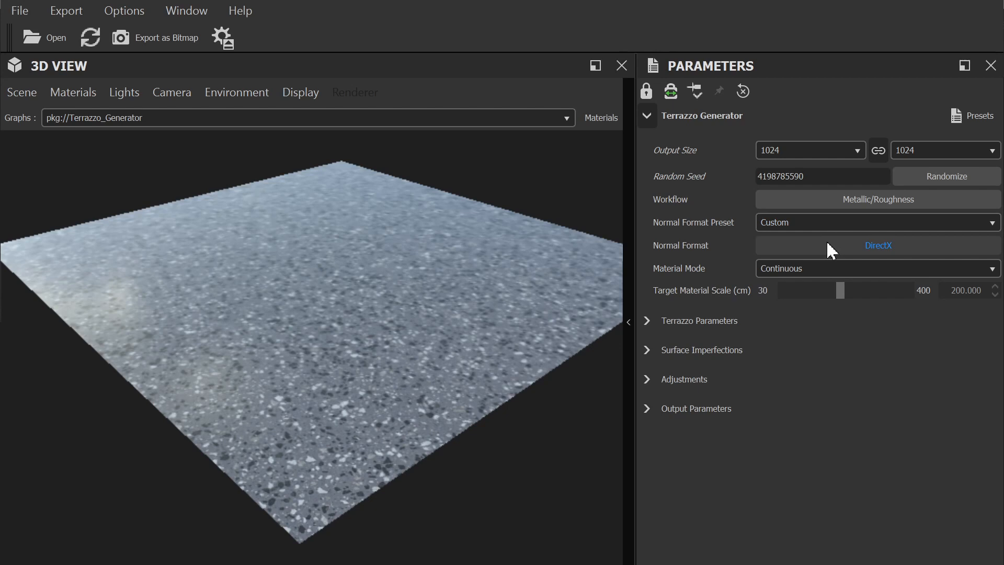
# Step: Choose Continuous as the material mode and set the target material scale to about 192.6 cm
pyautogui.click(813, 269)
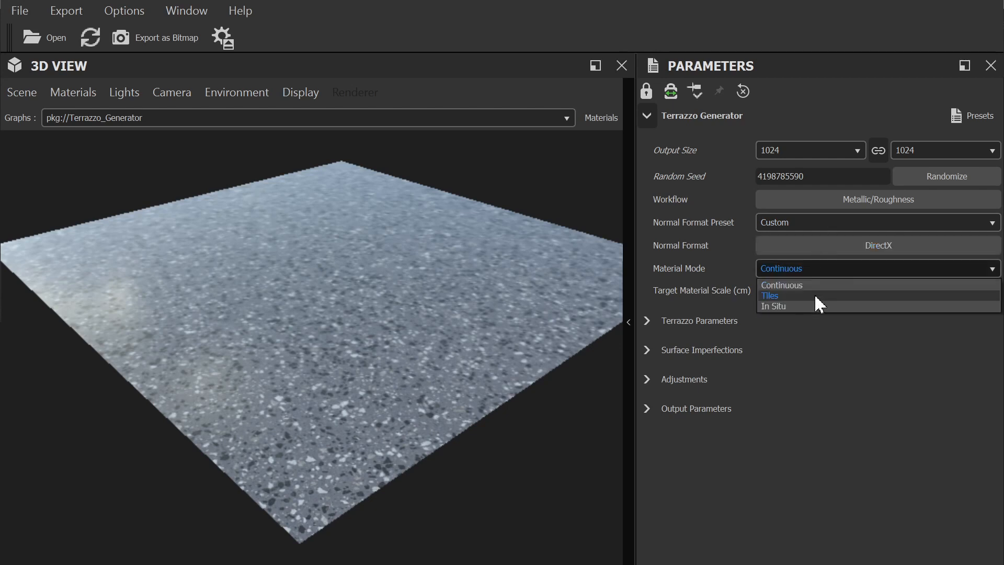
pyautogui.click(812, 282)
pyautogui.click(818, 270)
pyautogui.click(810, 304)
pyautogui.moveTo(843, 293)
pyautogui.mouseDown()
pyautogui.moveTo(858, 292)
pyautogui.moveTo(802, 291)
pyautogui.moveTo(838, 292)
pyautogui.mouseUp()
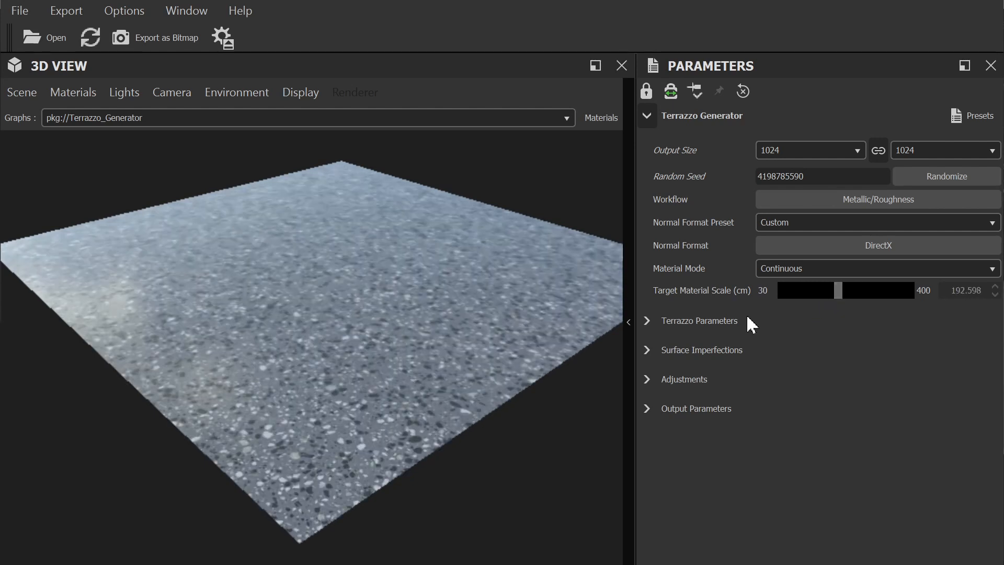
# Step: Expand the terrazzo parameters and choose Venetian as the terrazzo type
pyautogui.click(648, 322)
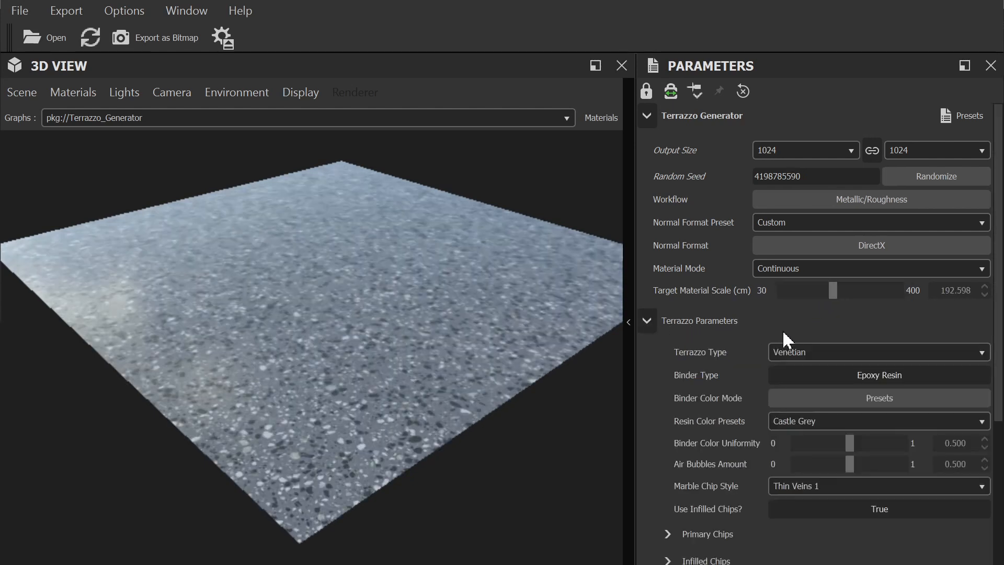
pyautogui.scroll(-3, 684, 452)
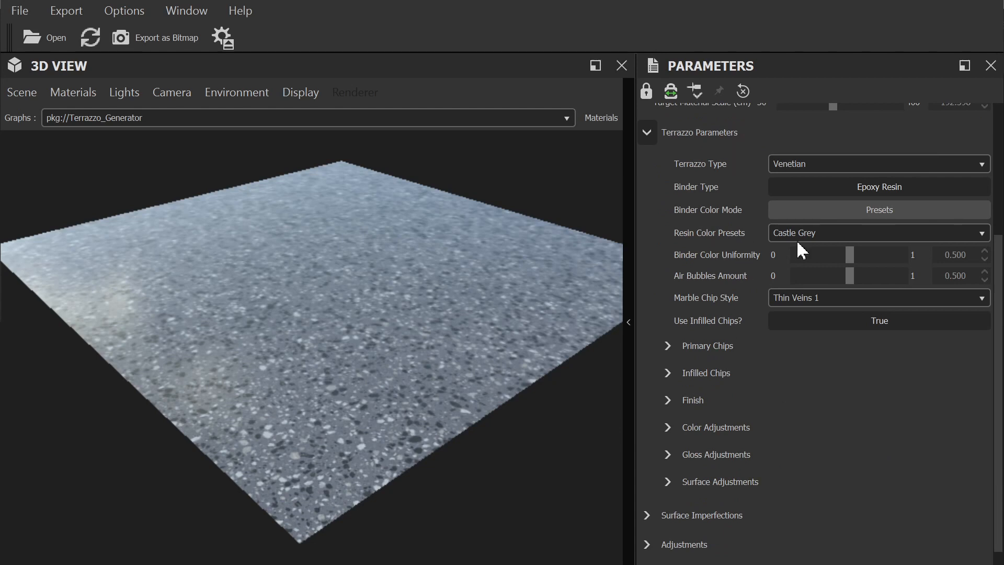
pyautogui.click(847, 161)
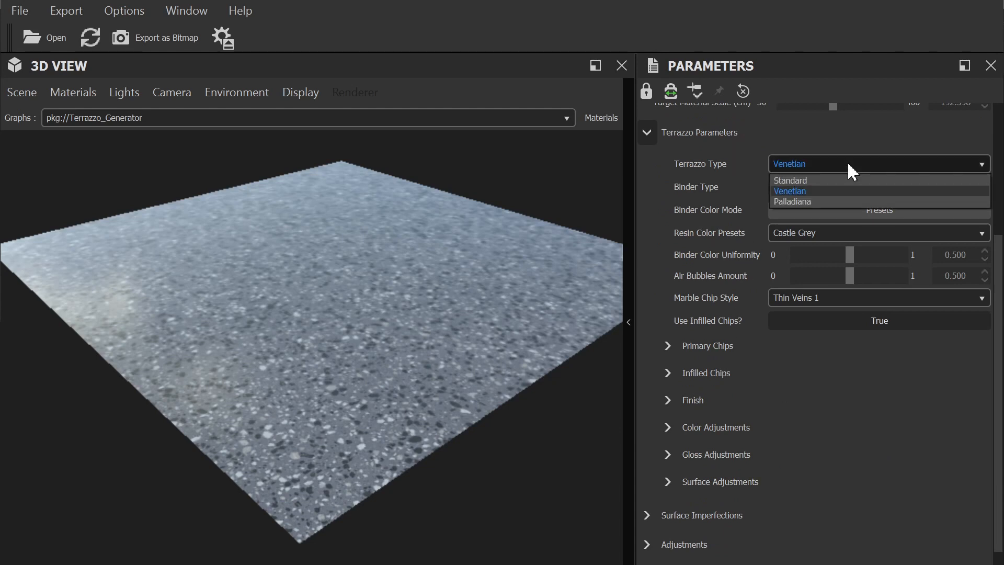
pyautogui.click(827, 190)
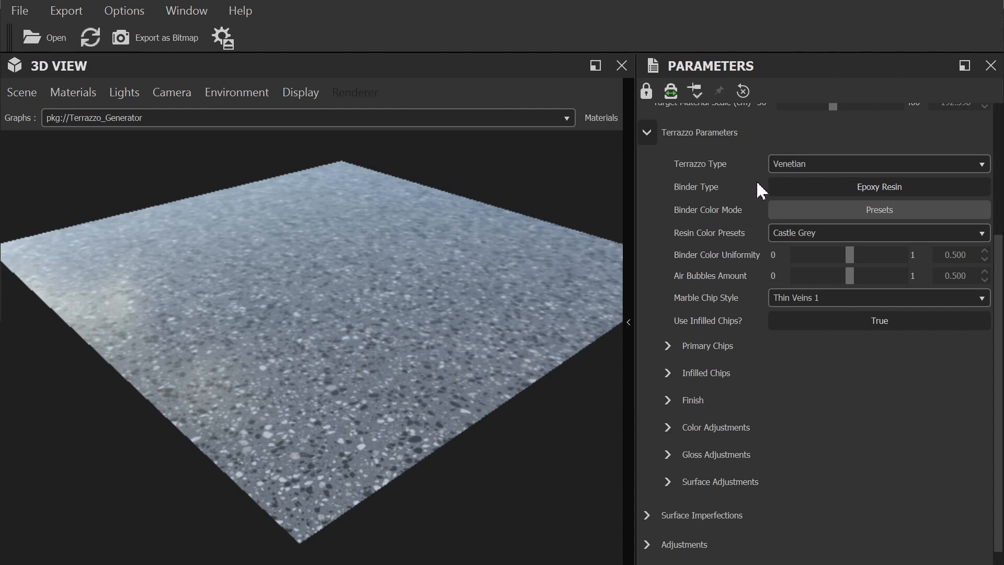
# Step: Try the alternative binder type and binder color mode, returning them to Epoxy Resin and Presets
pyautogui.click(823, 186)
pyautogui.click(823, 185)
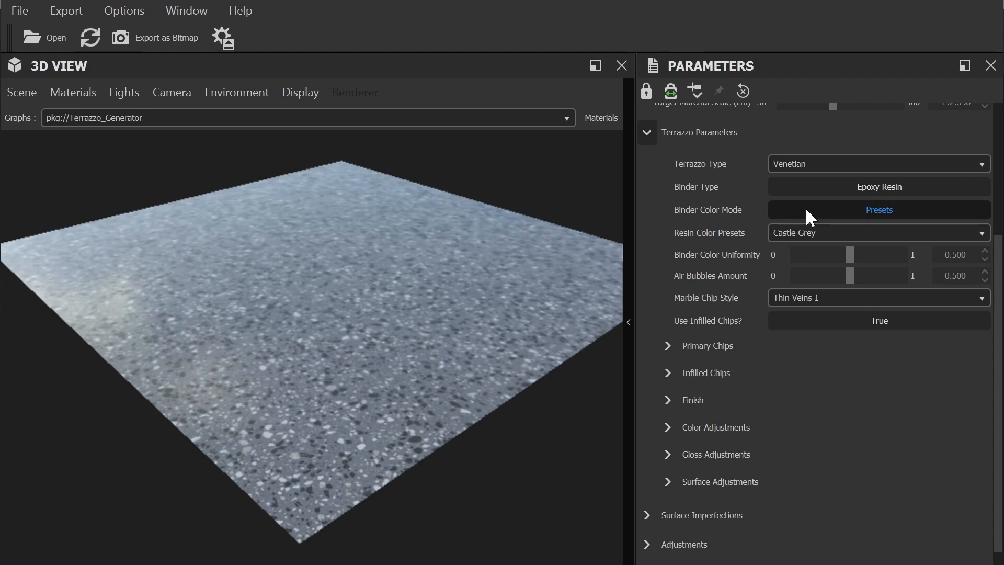
pyautogui.click(805, 207)
pyautogui.click(805, 209)
# Step: Try the Precious Pink and Pastel Grey resin color presets and return to Castle Grey
pyautogui.click(813, 226)
pyautogui.click(819, 280)
pyautogui.click(838, 233)
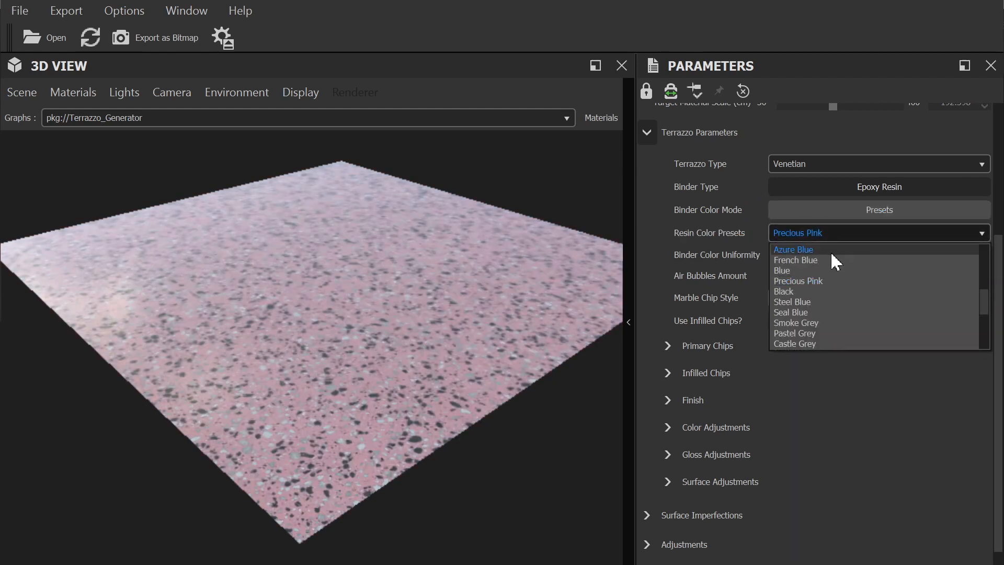
pyautogui.click(821, 329)
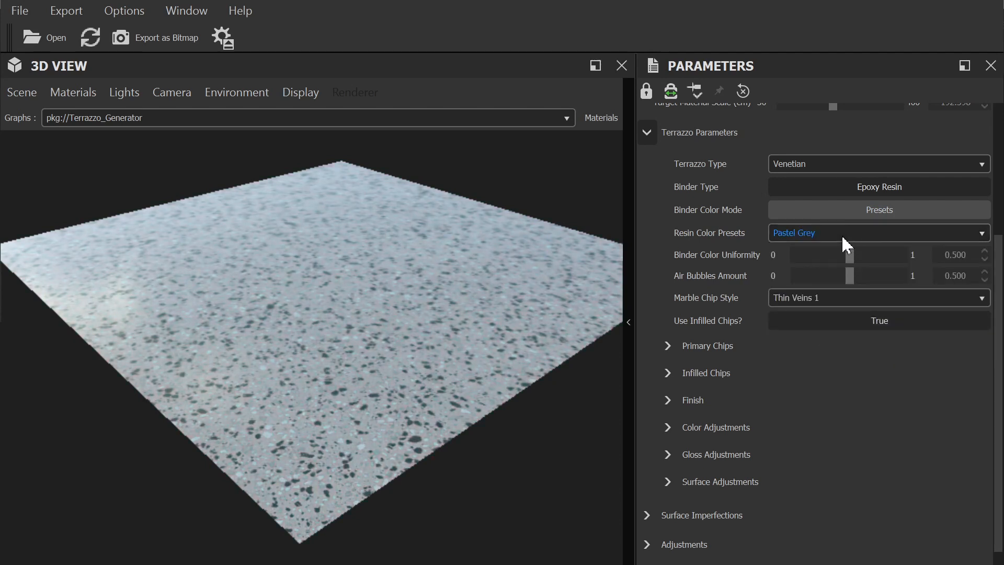
pyautogui.click(842, 234)
pyautogui.click(817, 343)
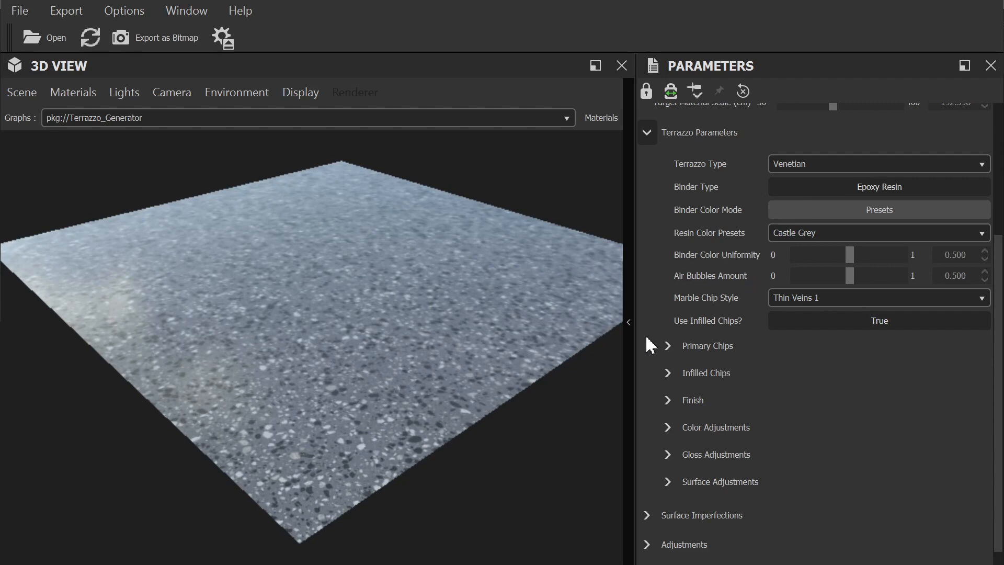
# Step: Set the marble chip style to Fractured and try turning infilled chips off and back on
pyautogui.scroll(5, 536, 348)
pyautogui.moveTo(537, 348); pyautogui.dragTo(513, 347, button='middle')
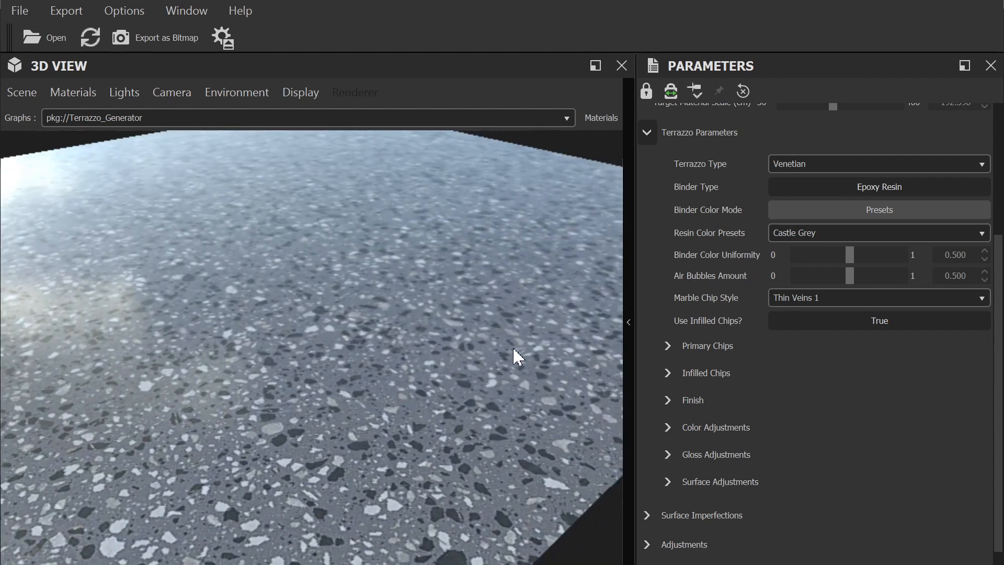
pyautogui.scroll(2, 458, 372)
pyautogui.scroll(3, 456, 382)
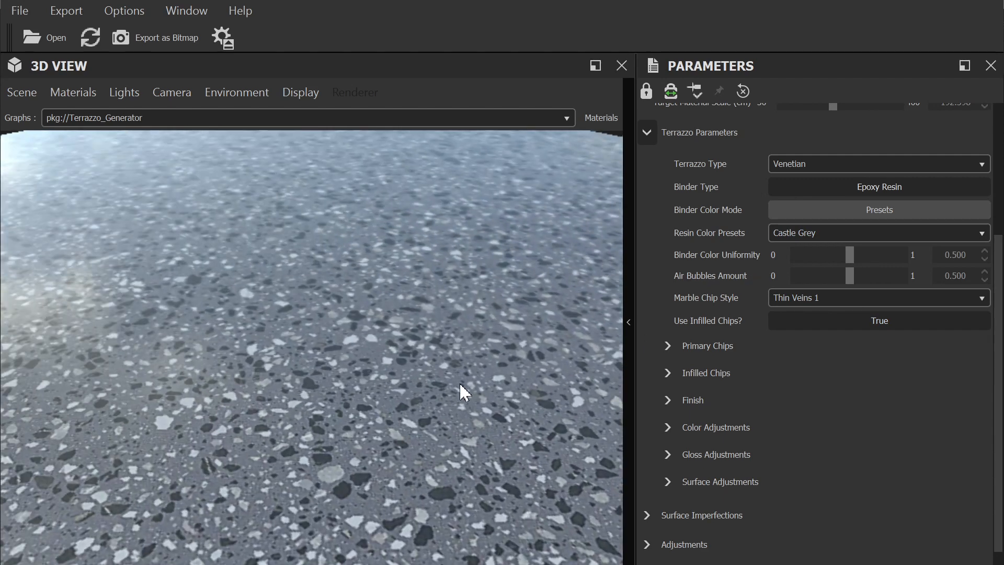
pyautogui.moveTo(525, 443); pyautogui.dragTo(521, 444)
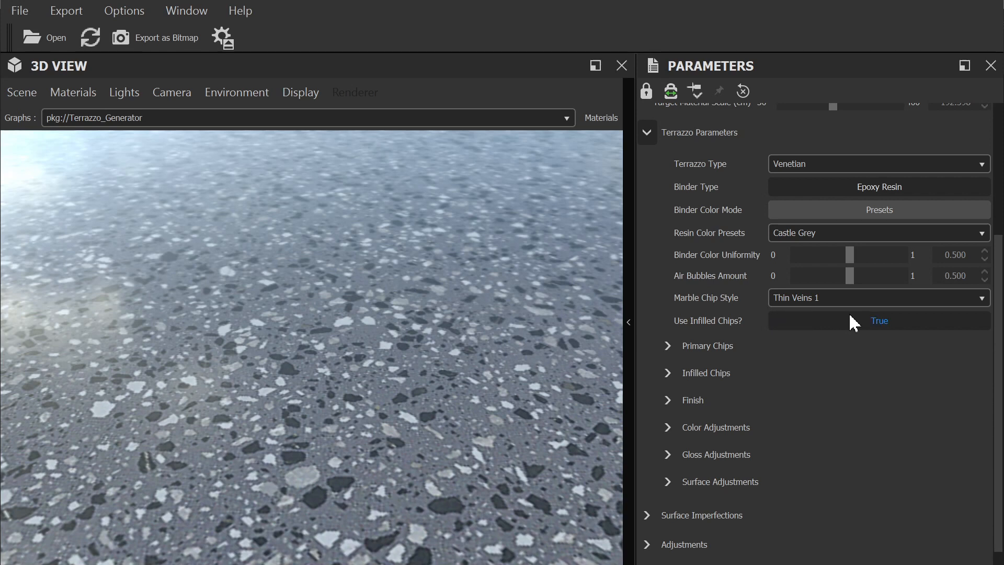
pyautogui.click(845, 294)
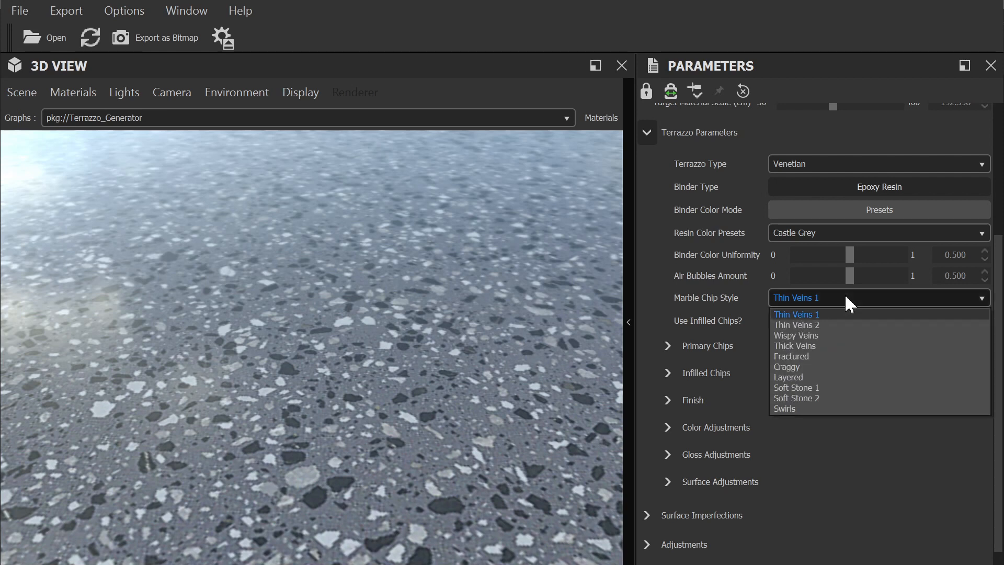
pyautogui.click(838, 301)
pyautogui.click(837, 300)
pyautogui.click(827, 348)
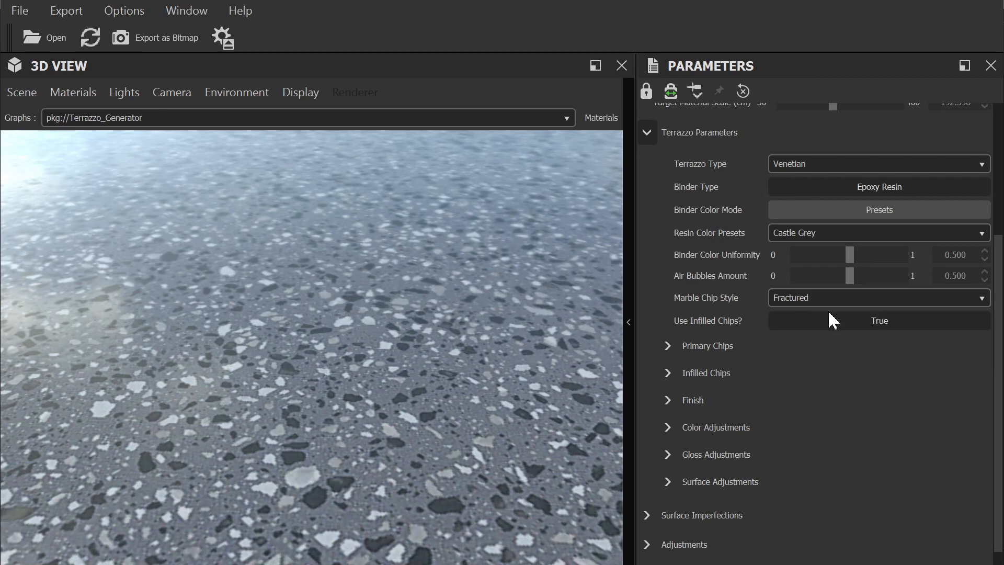
pyautogui.click(822, 321)
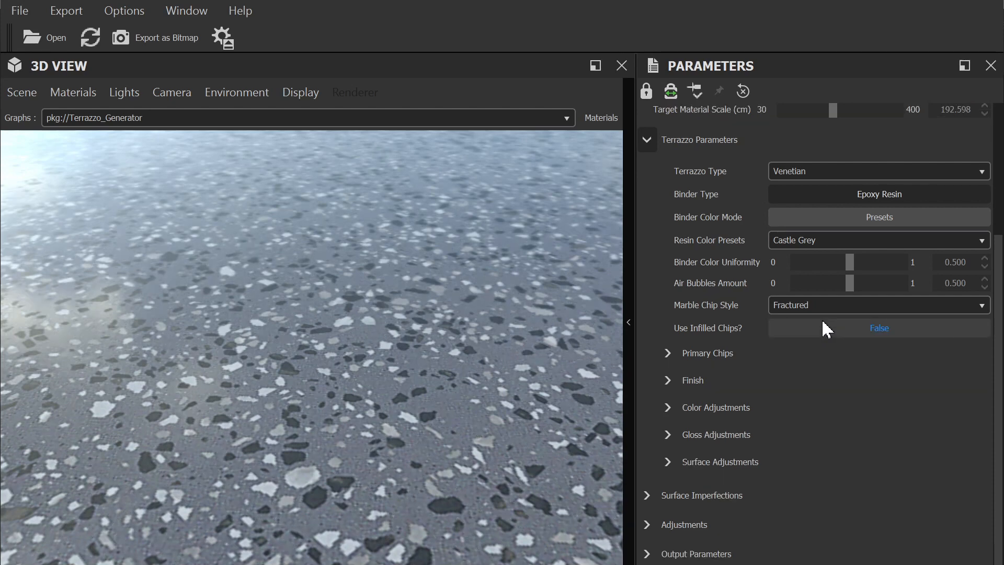
pyautogui.click(831, 330)
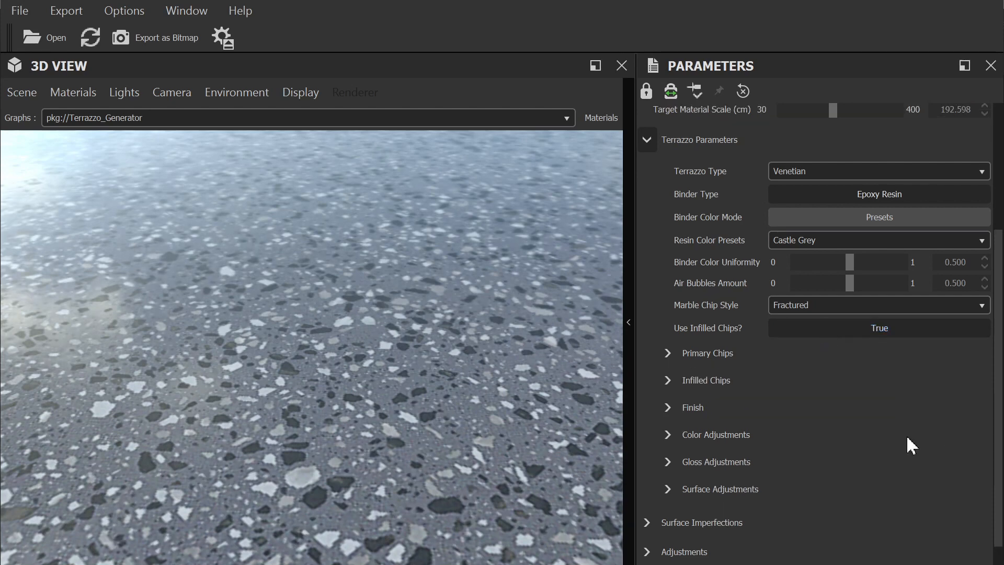
# Step: For the primary chips, set average size to 1.482 cm, shape uniformity to 0.515, scale/spacing randomness to 0.490 and random chip removal to 0.267
pyautogui.click(677, 357)
pyautogui.moveTo(998, 347); pyautogui.dragTo(986, 455)
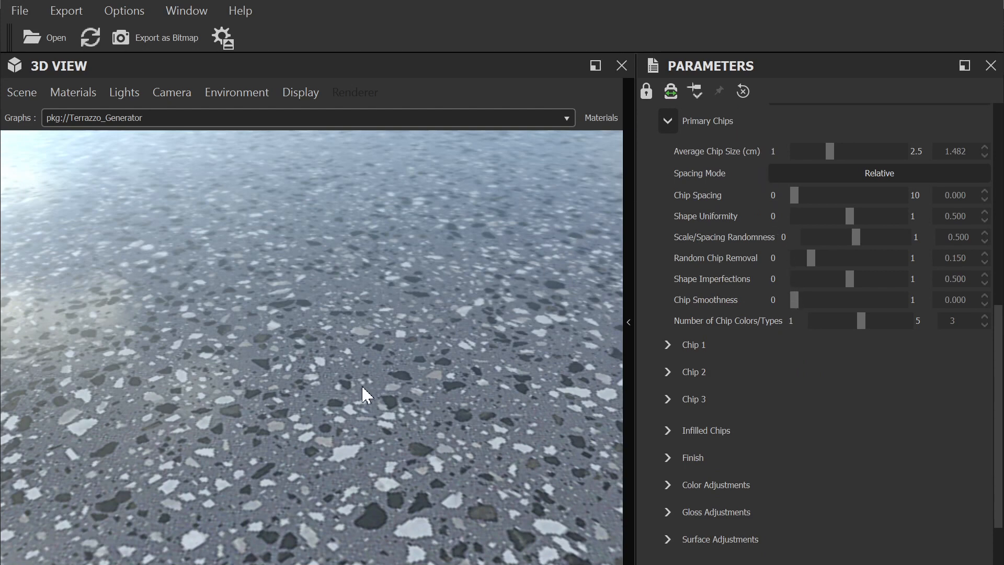
pyautogui.moveTo(820, 197); pyautogui.dragTo(790, 196)
pyautogui.moveTo(852, 216); pyautogui.dragTo(821, 264)
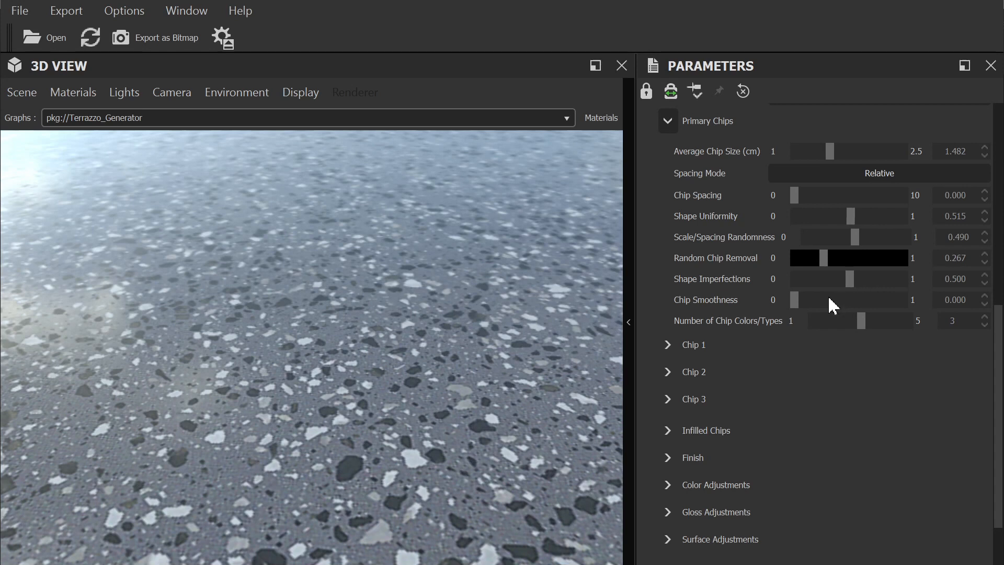
# Step: Try 1 and 2 chip colors/types for the primary chips and return the number to 3
pyautogui.click(983, 325)
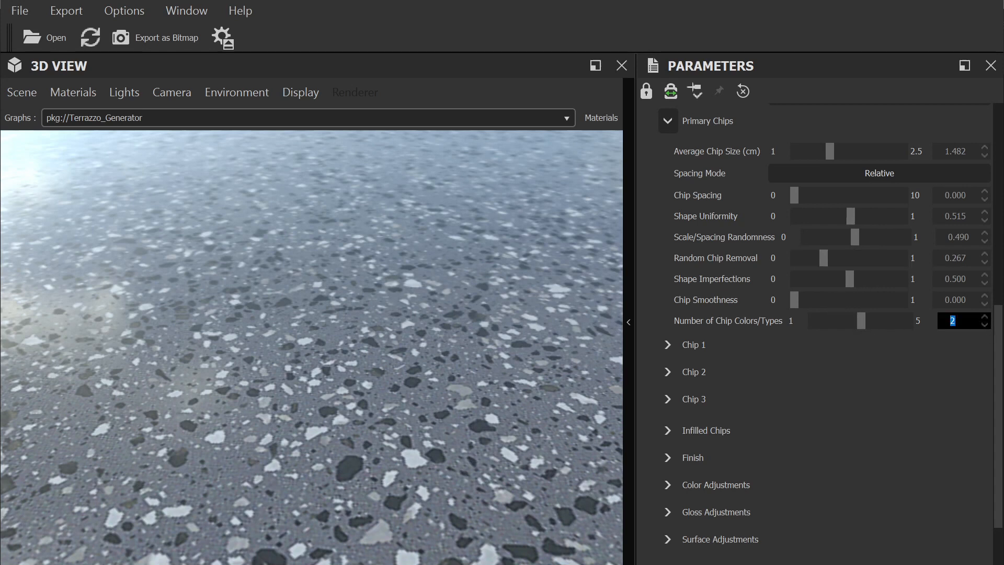
pyautogui.click(849, 326)
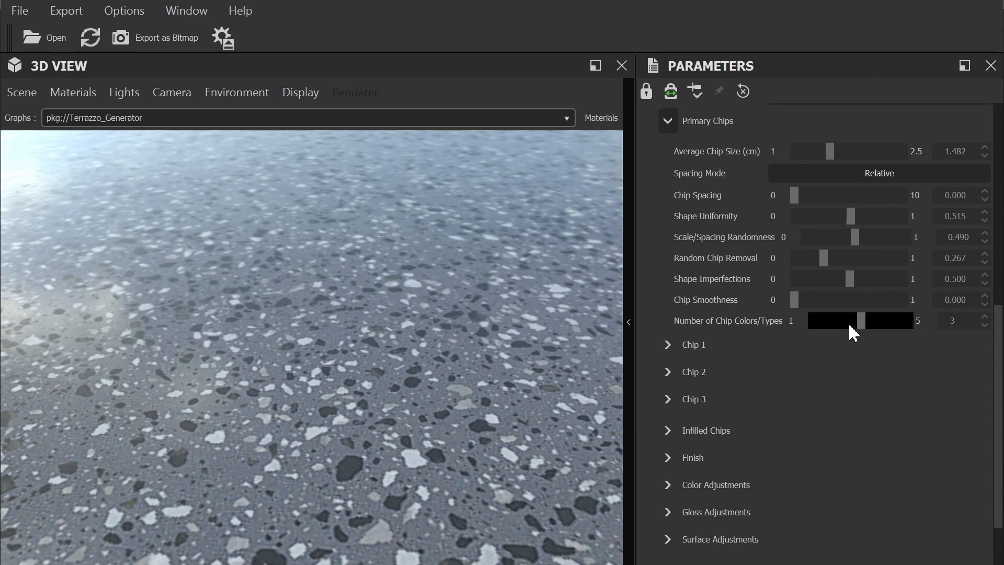
pyautogui.moveTo(847, 323); pyautogui.dragTo(814, 325)
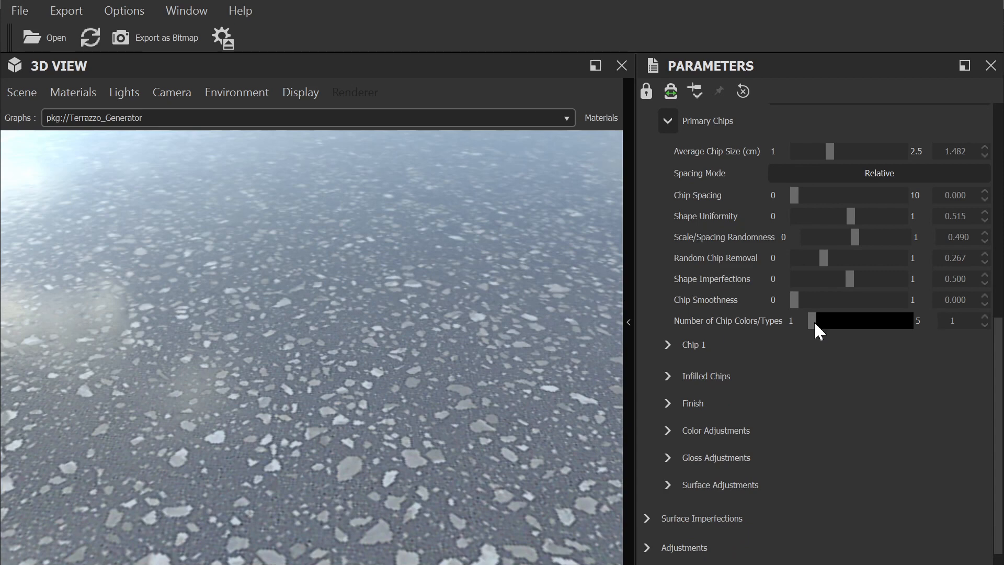
pyautogui.click(834, 322)
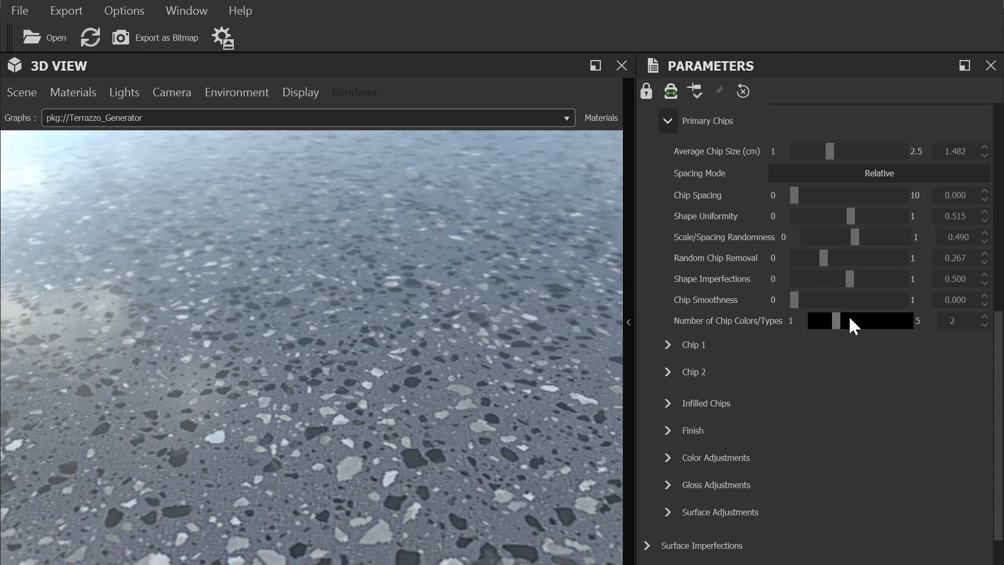
pyautogui.click(854, 323)
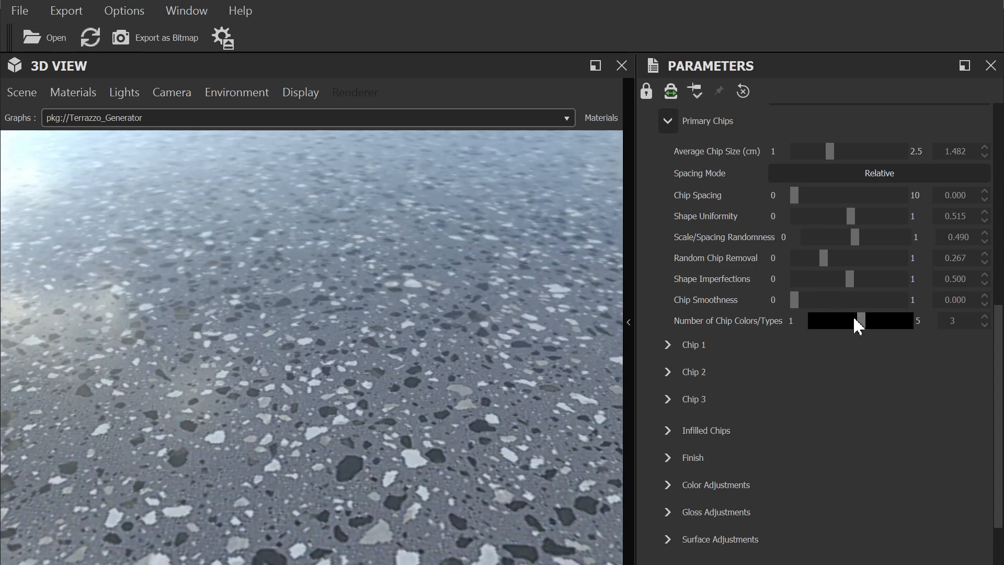
# Step: Expand the Chip 1 settings, try Glass as its material and switch it back to Marble
pyautogui.click(671, 350)
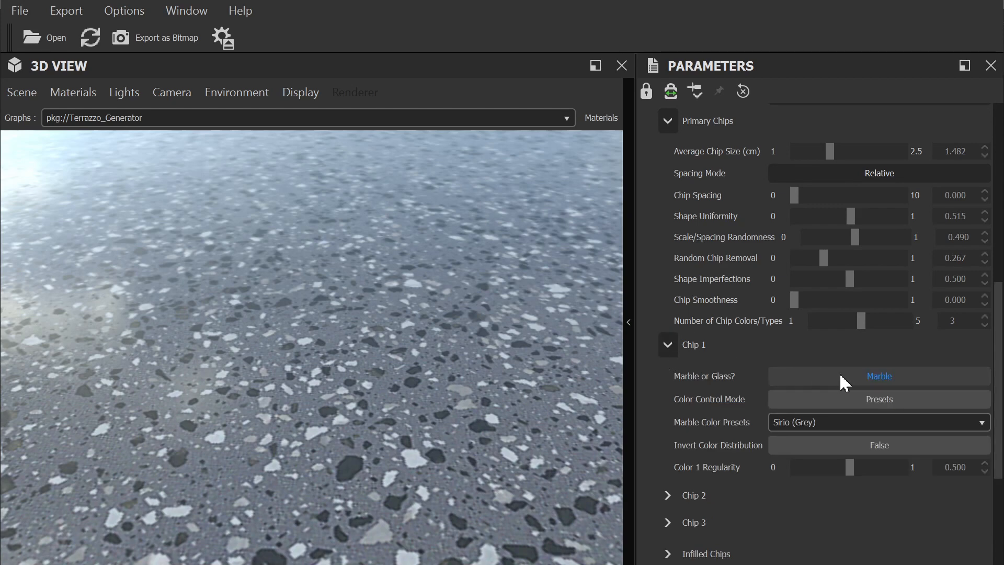
pyautogui.click(843, 380)
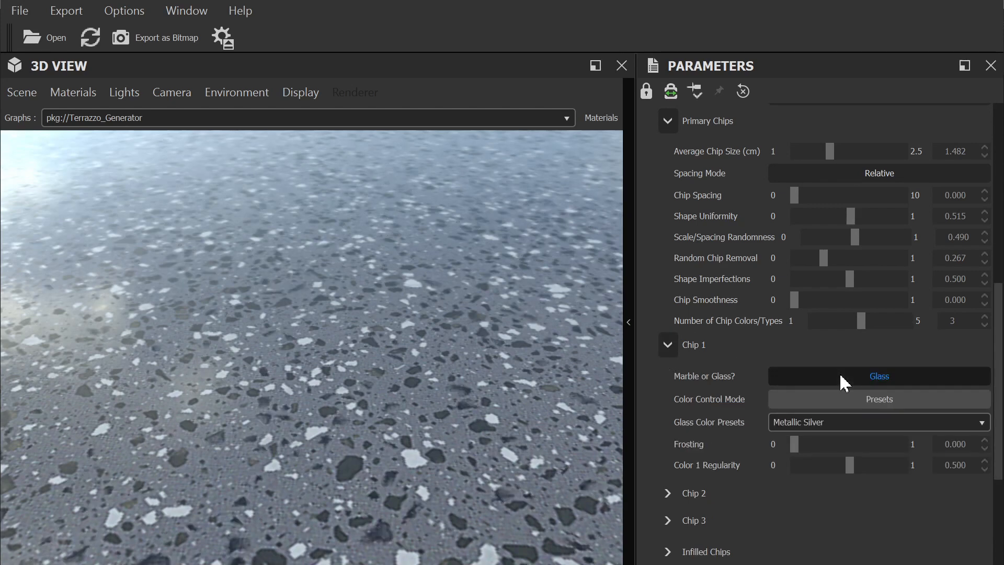
pyautogui.click(840, 376)
# Step: Try other marble color presets for Chip 1, ending on Saint Laurent (Black)
pyautogui.click(822, 421)
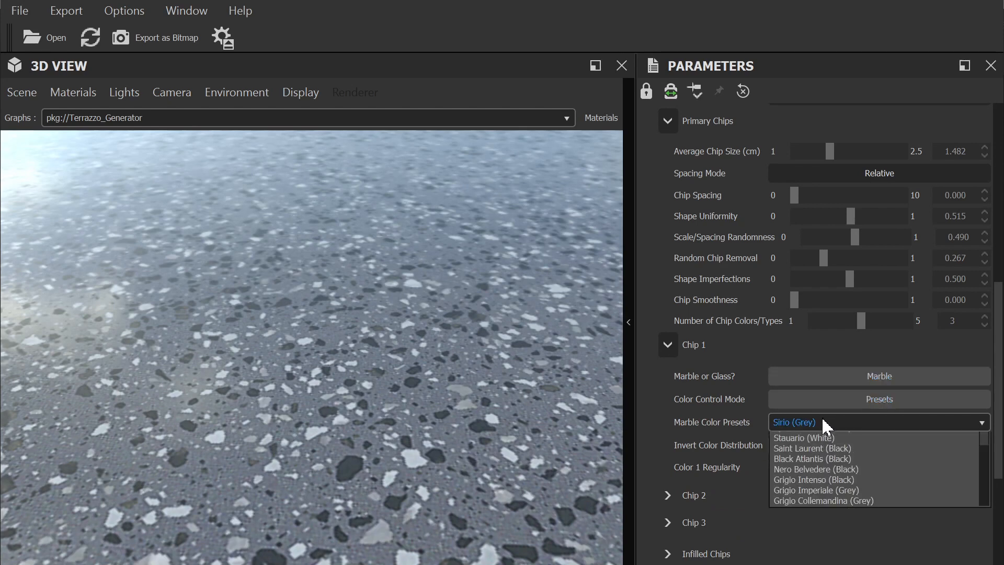
pyautogui.click(821, 471)
pyautogui.click(814, 419)
pyautogui.click(814, 419)
pyautogui.click(813, 420)
pyautogui.click(836, 450)
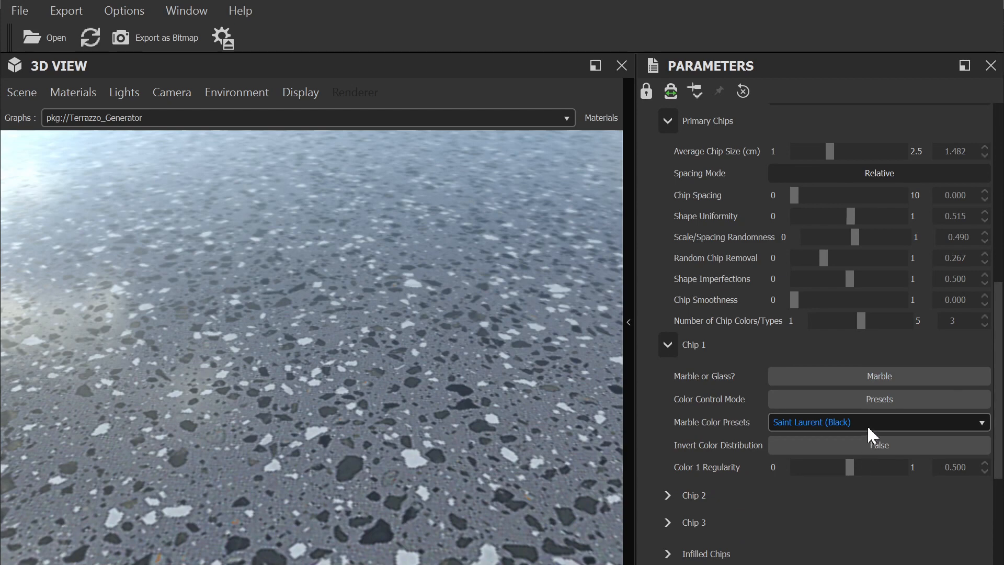
# Step: Try Advanced Controls for Chip 1's color, return to Presets and choose the Grigio Imperiale (Grey) marble color
pyautogui.click(873, 400)
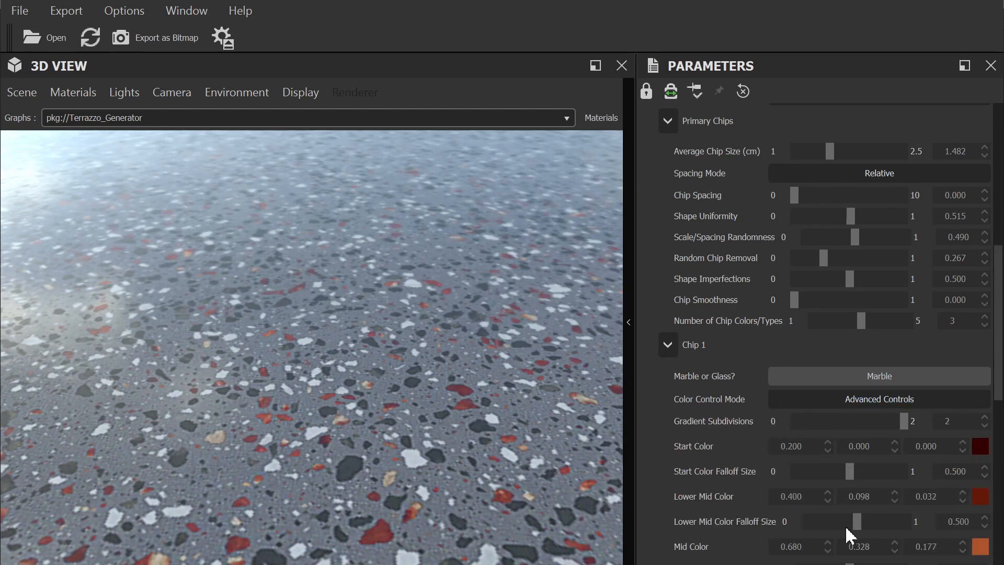
pyautogui.click(891, 401)
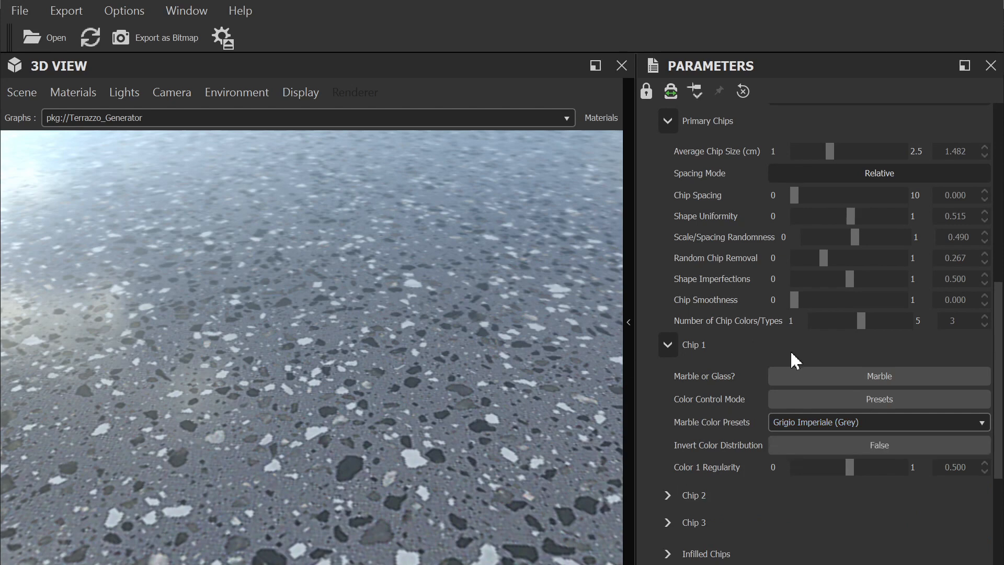
# Step: Set Chip 1's marble color preset to Grey Fluery (Grey)
pyautogui.scroll(-3, 790, 525)
pyautogui.scroll(1, 795, 526)
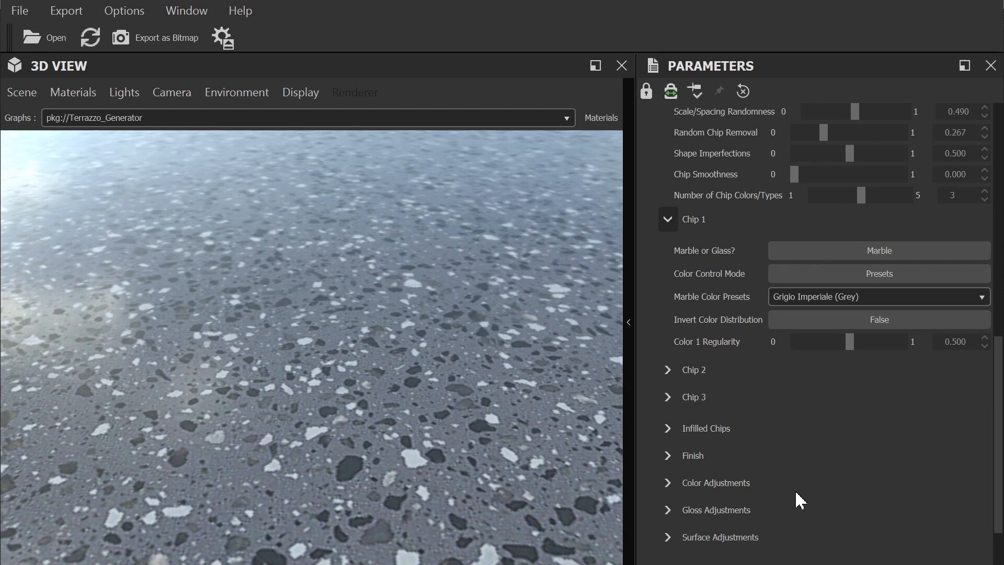
pyautogui.scroll(3, 794, 497)
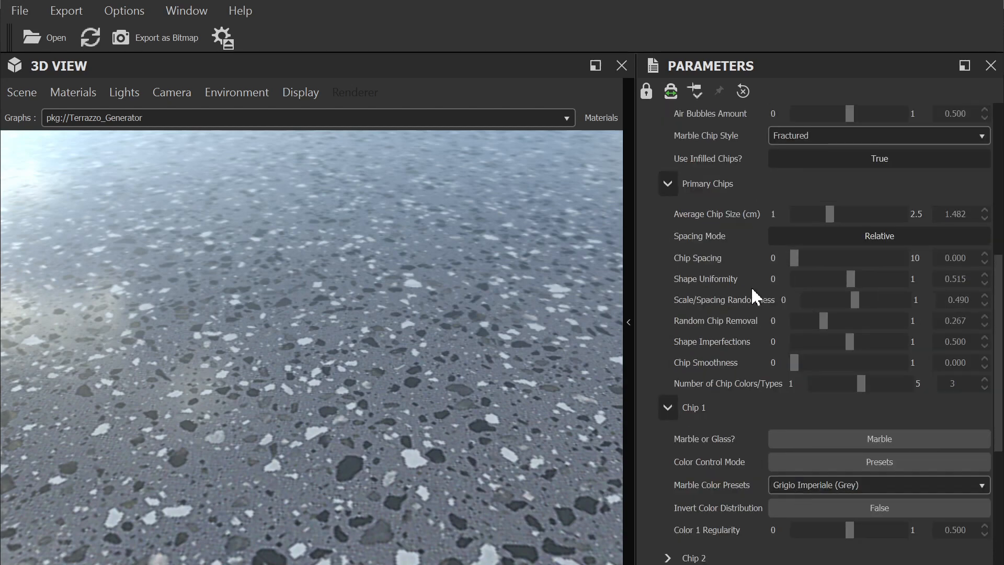
pyautogui.scroll(1, 811, 484)
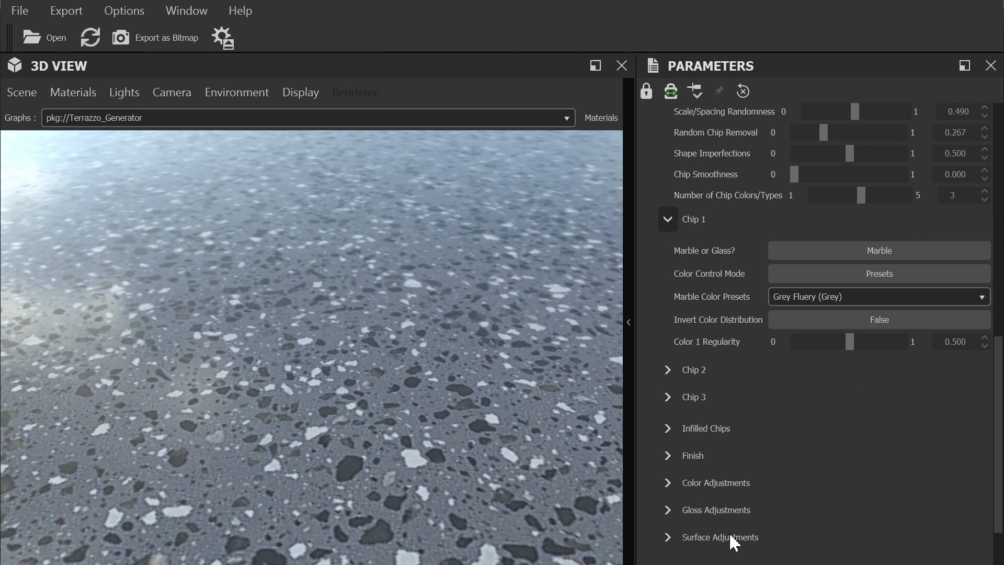
pyautogui.scroll(-3, 858, 466)
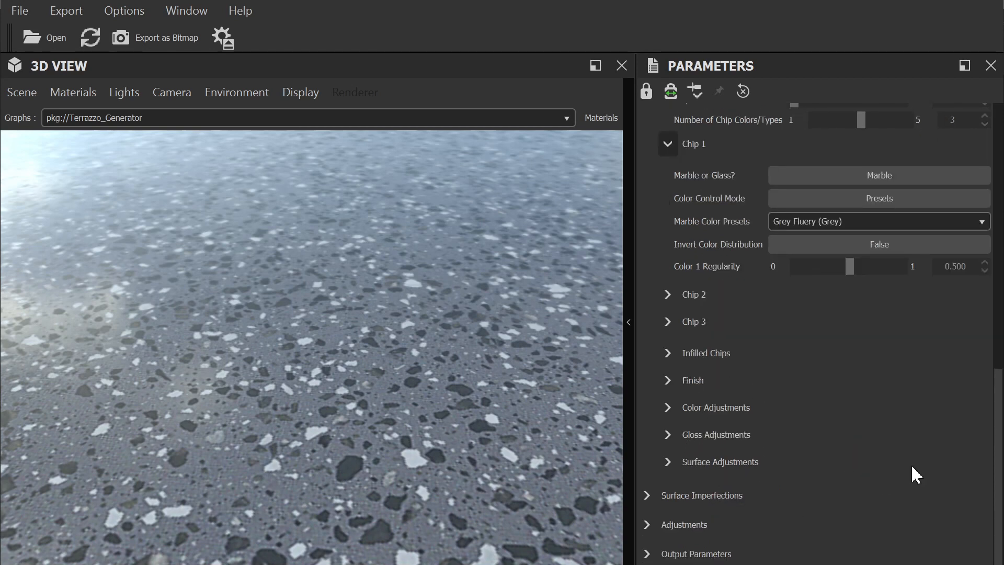
# Step: Set the material mode to Tiles, then collapse Terrazzo Parameters and expand Layout & Tile Parameters
pyautogui.scroll(12, 840, 462)
pyautogui.click(810, 218)
pyautogui.click(810, 247)
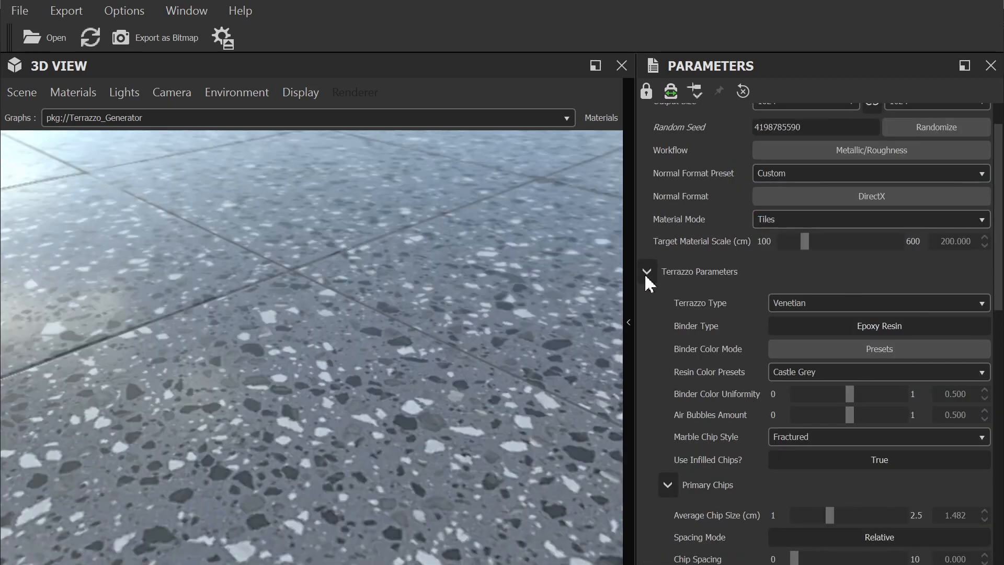
pyautogui.click(647, 271)
pyautogui.click(648, 349)
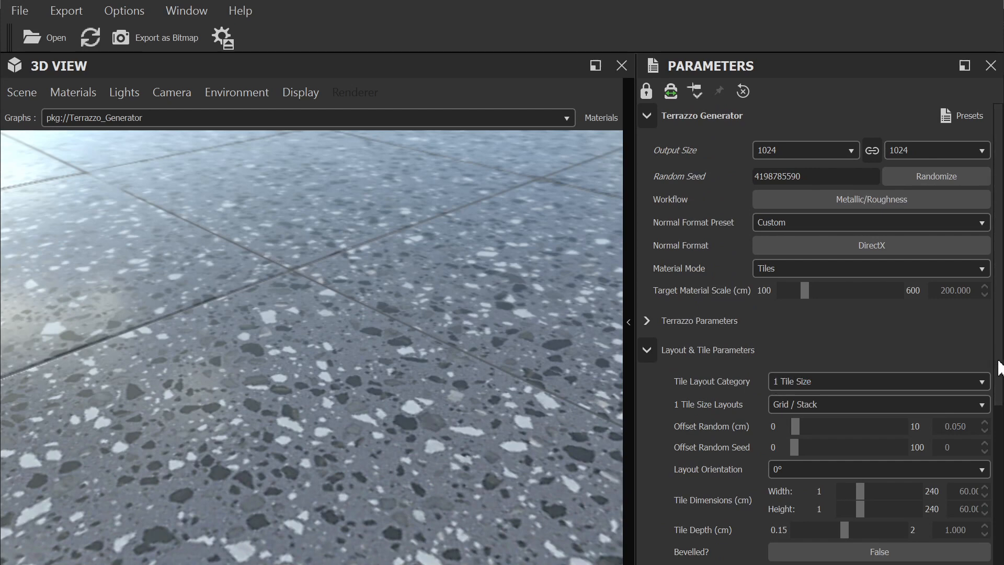
# Step: Look through the layout and tile settings and try the Herringbone layout for the single tile size
pyautogui.scroll(-3, 986, 396)
pyautogui.scroll(-5, 970, 456)
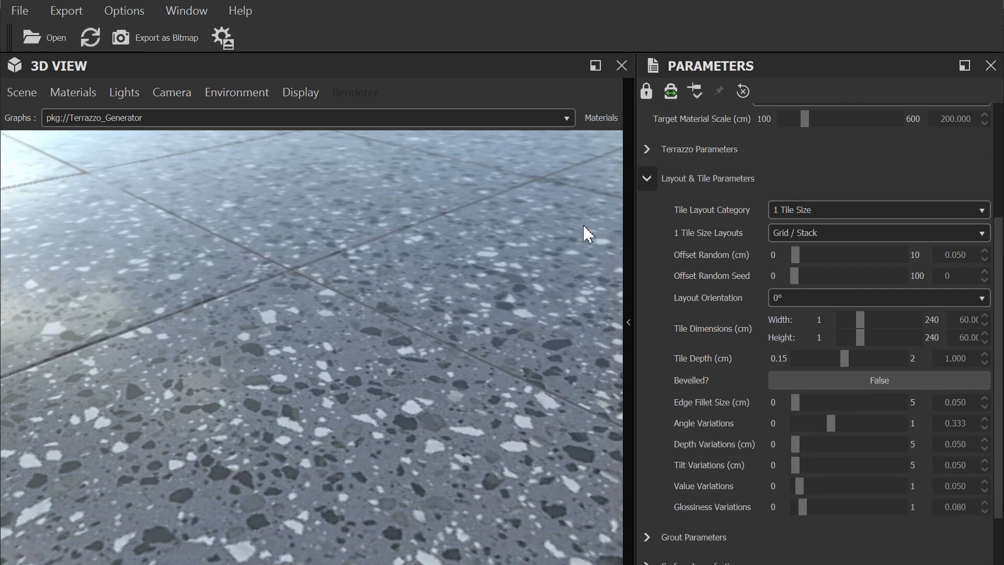
pyautogui.scroll(-5, 493, 361)
pyautogui.scroll(5, 491, 354)
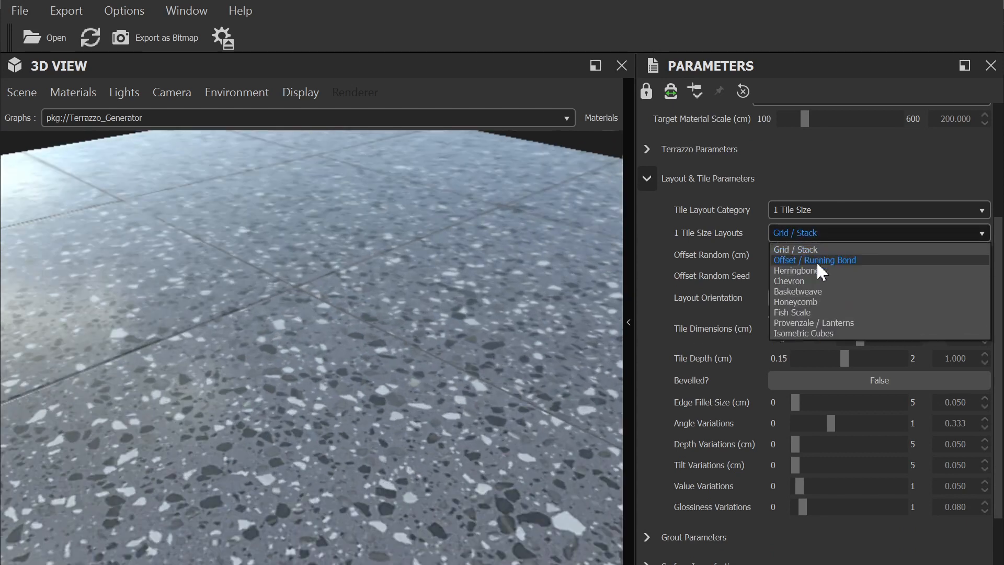
pyautogui.click(814, 271)
# Step: Try the 3 Tile Sizes layout category with different layouts, ending on Escala
pyautogui.click(825, 211)
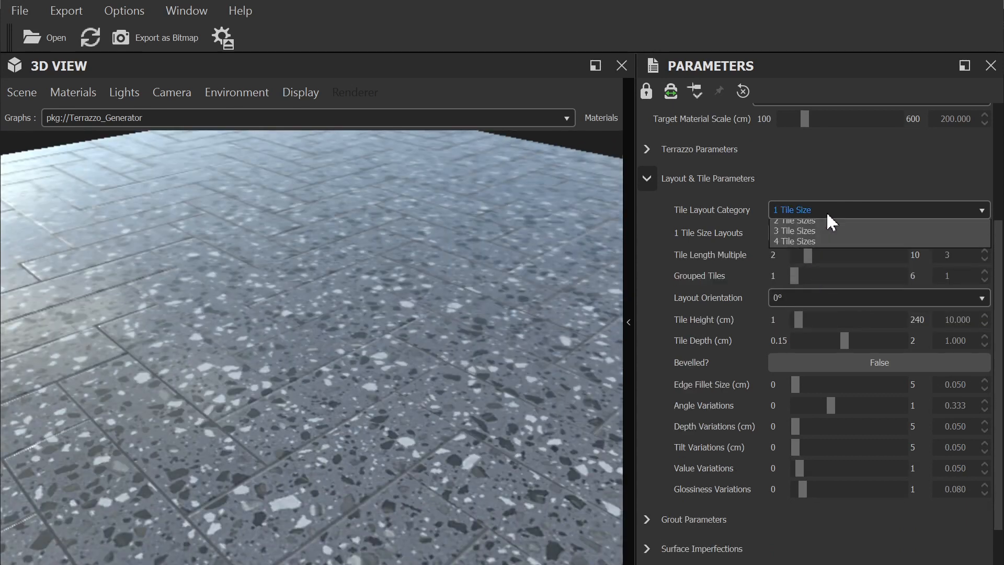
pyautogui.click(817, 248)
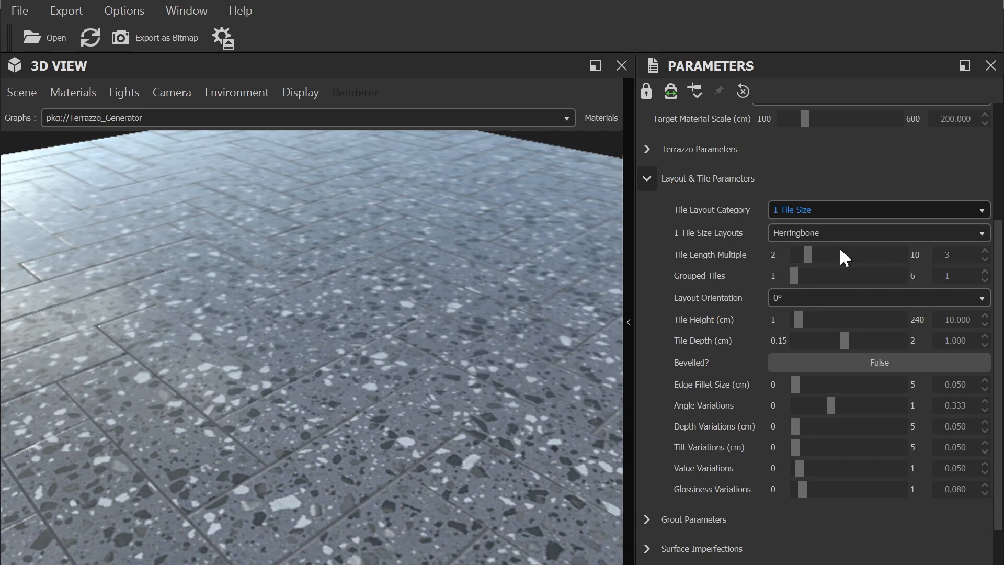
pyautogui.click(848, 234)
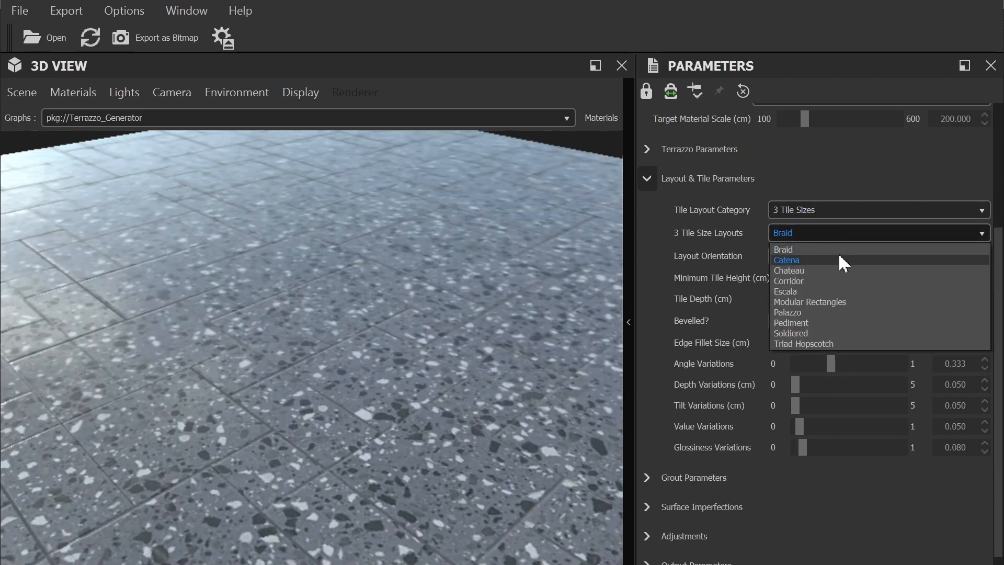
pyautogui.click(846, 290)
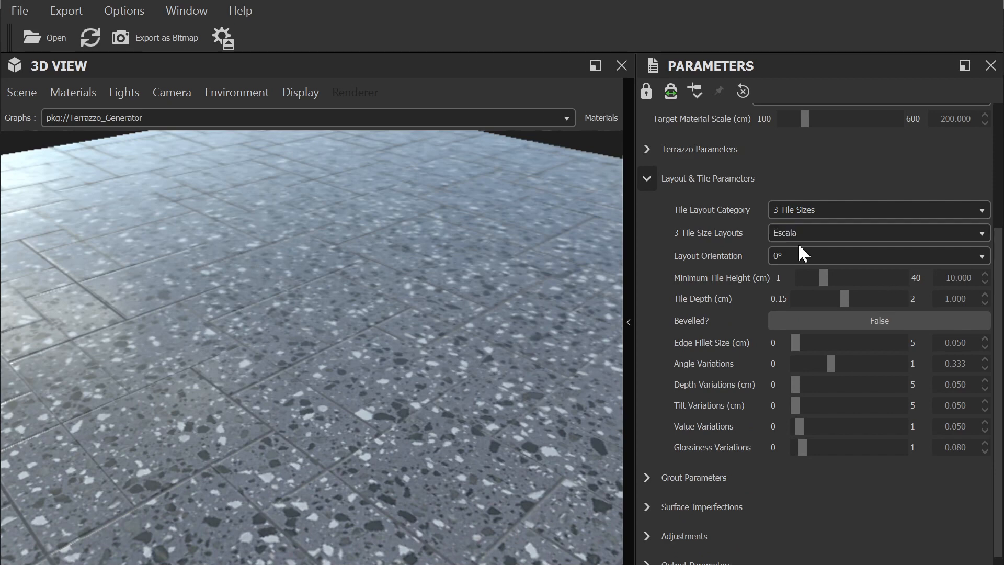
pyautogui.click(808, 232)
pyautogui.click(814, 317)
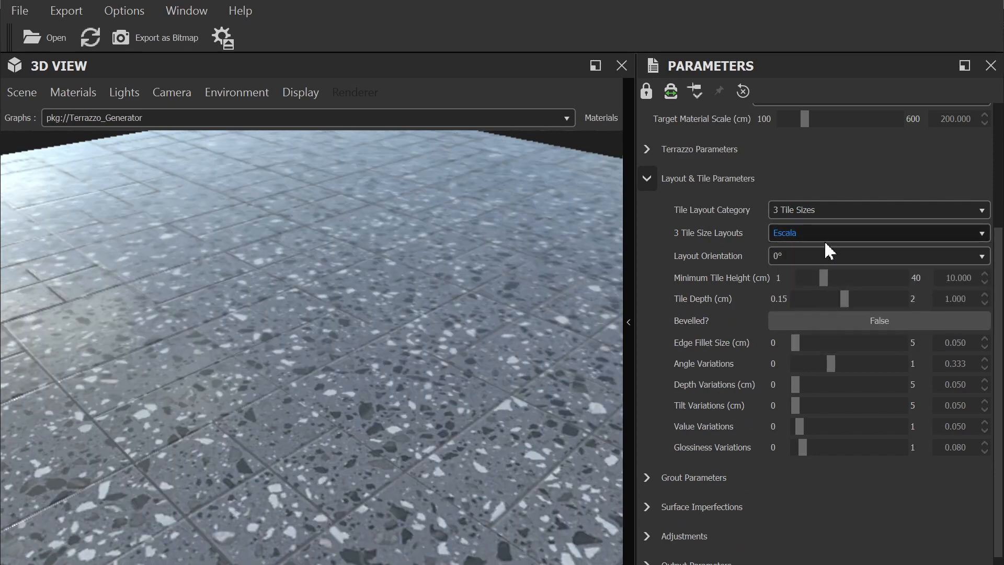
pyautogui.click(824, 237)
pyautogui.click(814, 291)
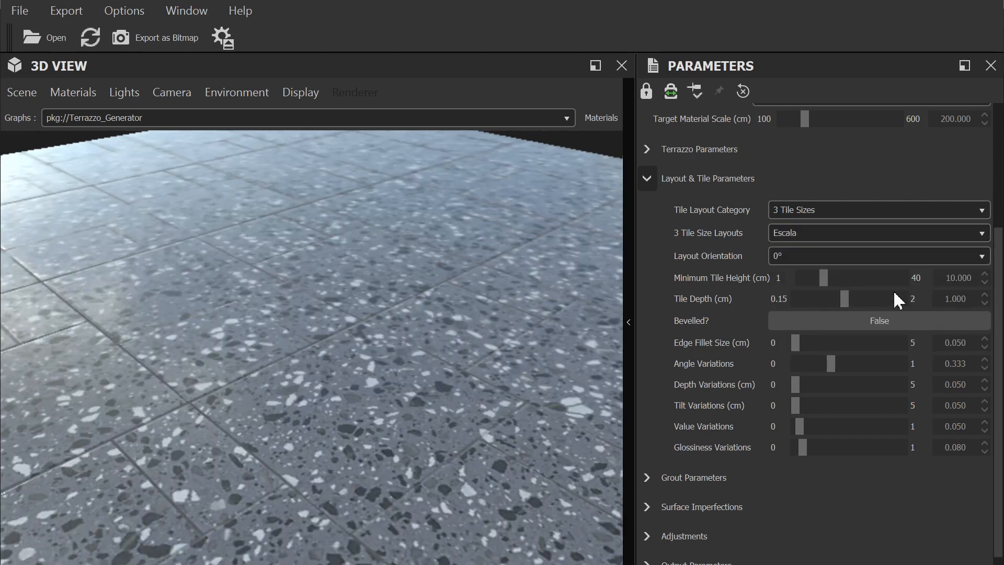
# Step: Set the tile layout category to 2 Tile Sizes, try the Hopscotch layout and settle on Pinwheel
pyautogui.click(824, 215)
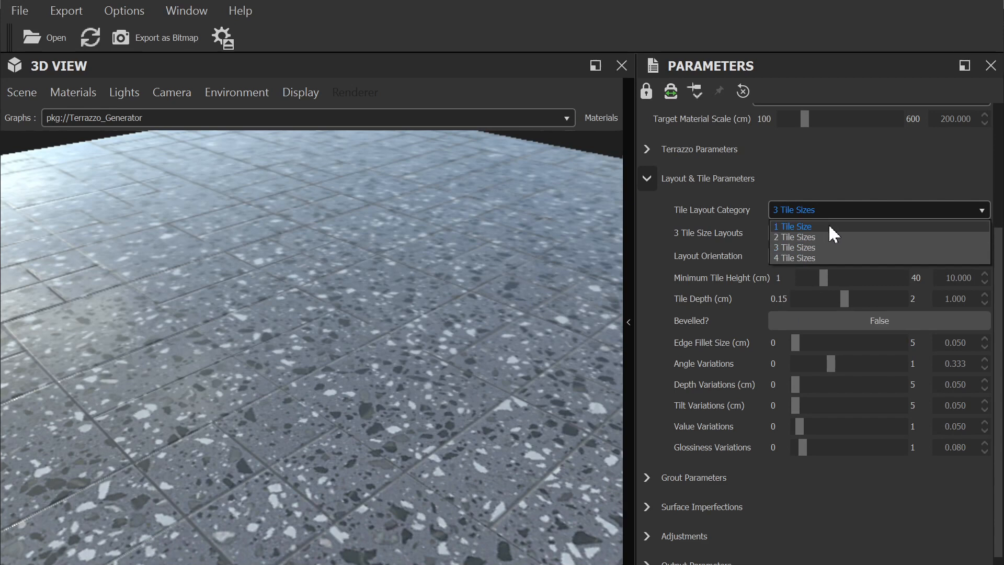
pyautogui.click(833, 239)
pyautogui.click(831, 234)
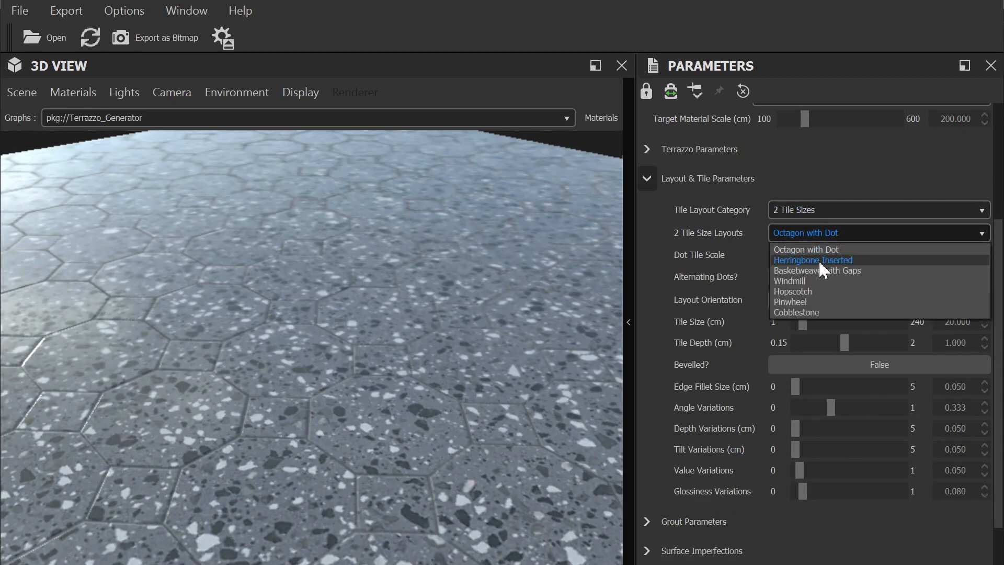
pyautogui.click(808, 291)
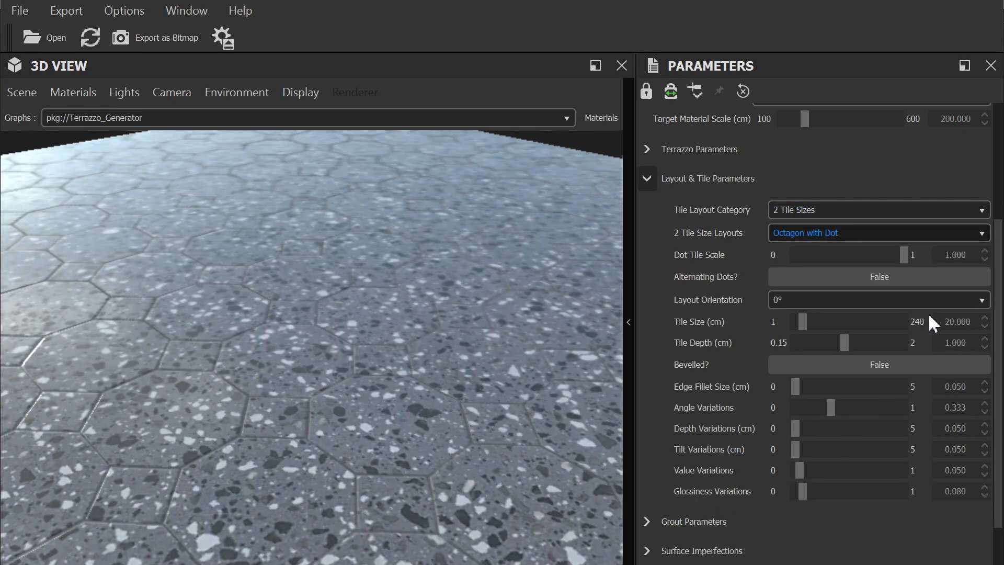
pyautogui.click(815, 233)
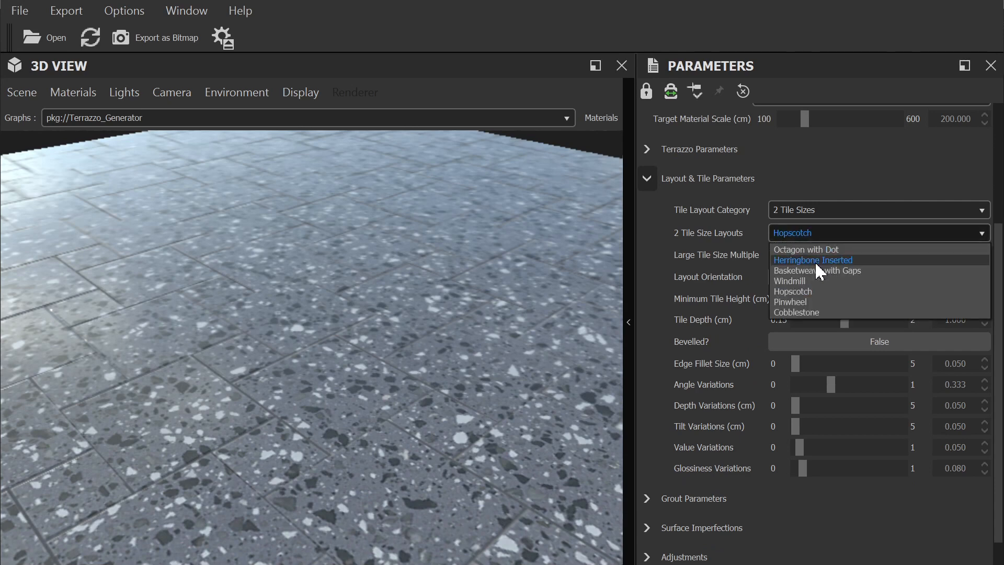
pyautogui.click(810, 294)
pyautogui.press('Down')
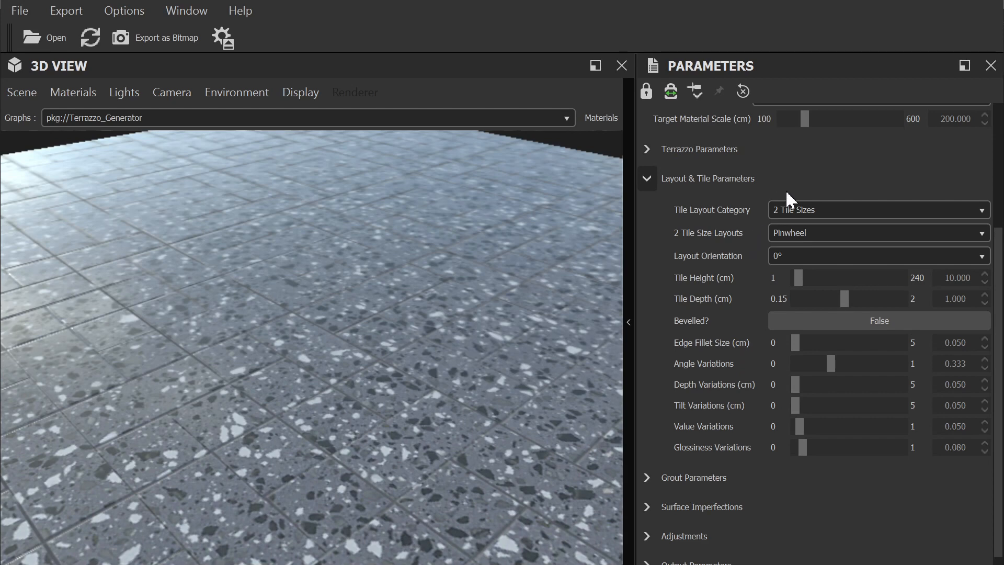
# Step: Expand the Grout Parameters and set the tiles' Tilt Variations to 0
pyautogui.scroll(5, 496, 444)
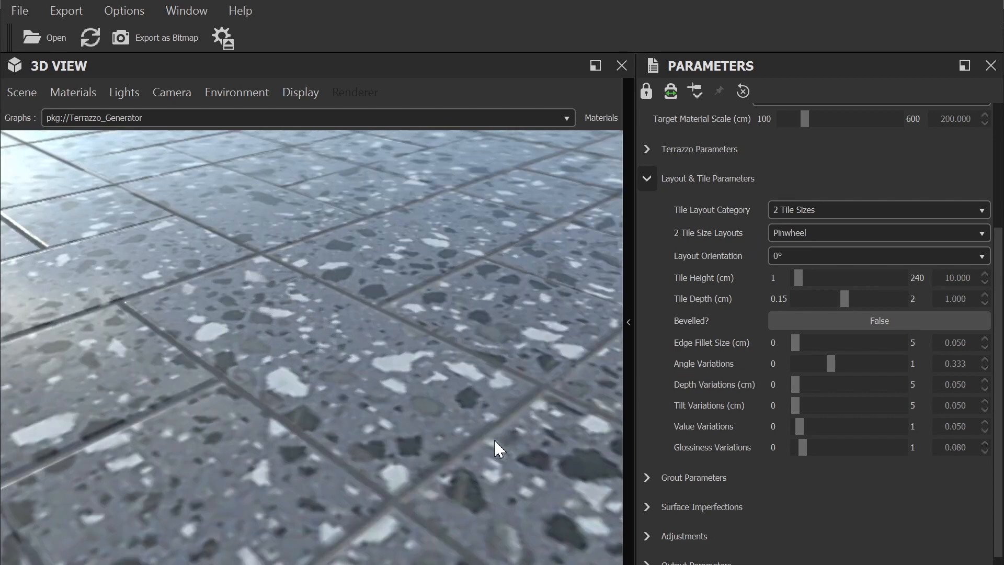
pyautogui.click(652, 481)
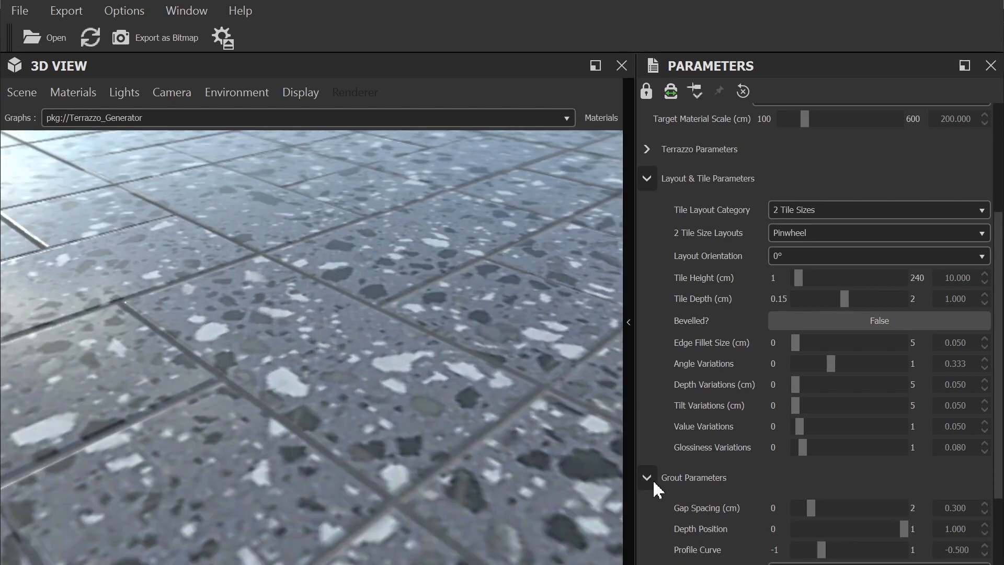
pyautogui.scroll(-3, 993, 408)
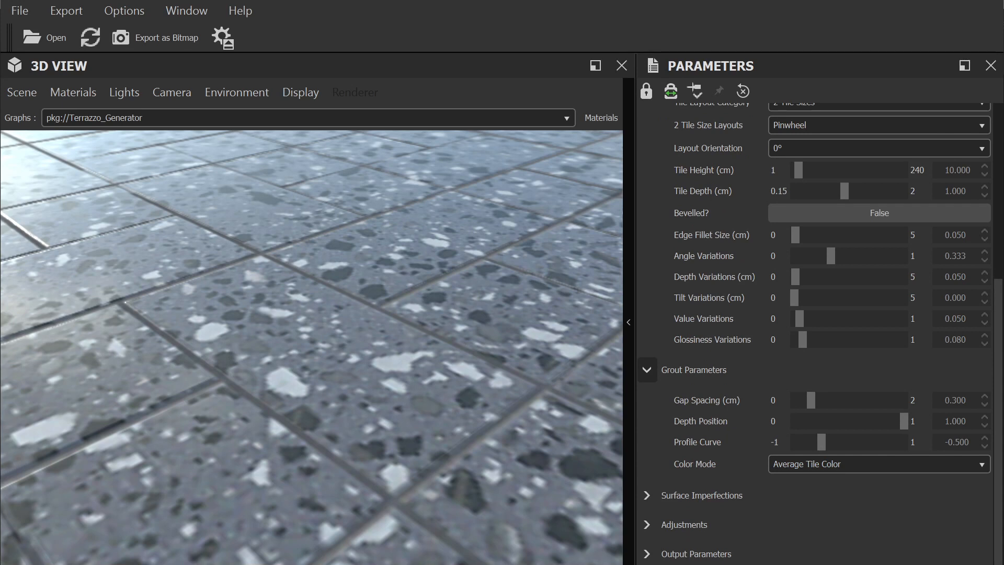
# Step: Set the material mode to Continuous
pyautogui.moveTo(995, 341); pyautogui.dragTo(990, 131)
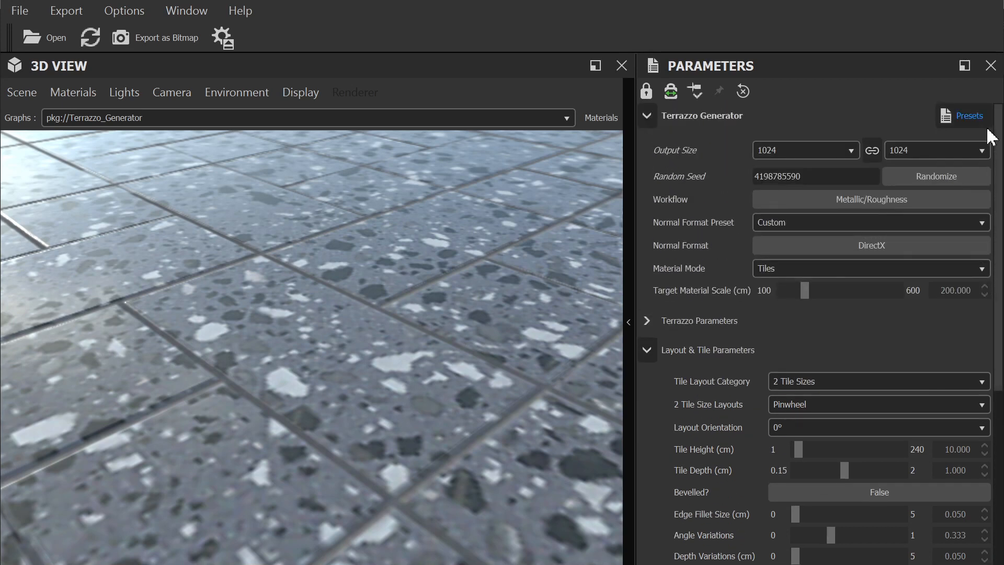
pyautogui.click(821, 264)
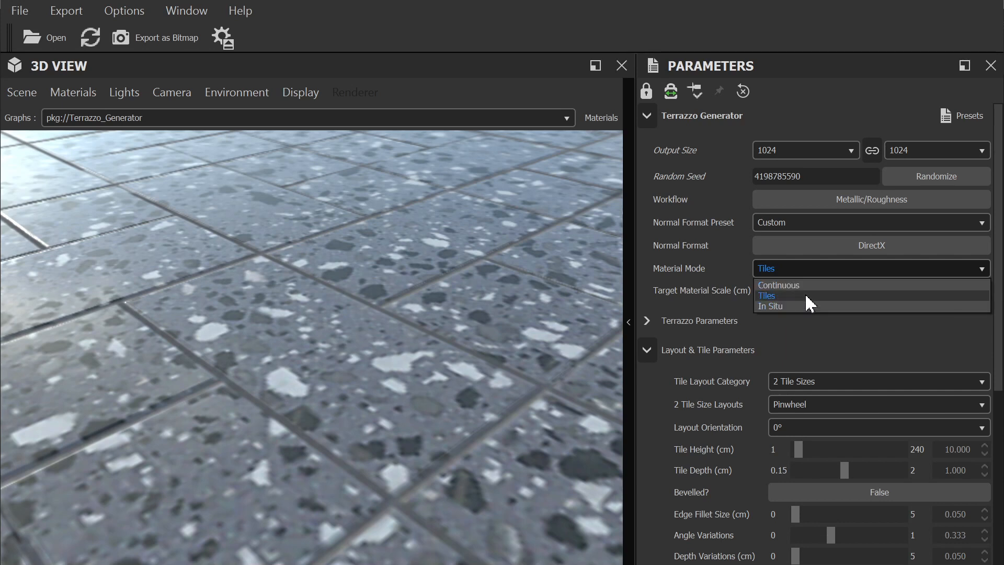
pyautogui.click(844, 285)
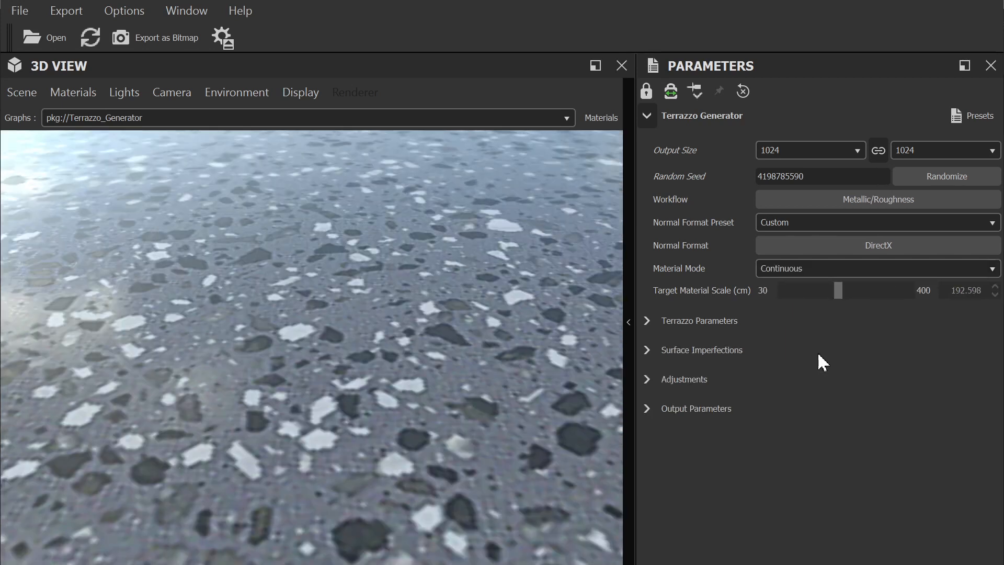
# Step: Expand the Surface Distortions under Surface Imperfections, try a high Distortion Intensity and settle on 0.190
pyautogui.click(648, 349)
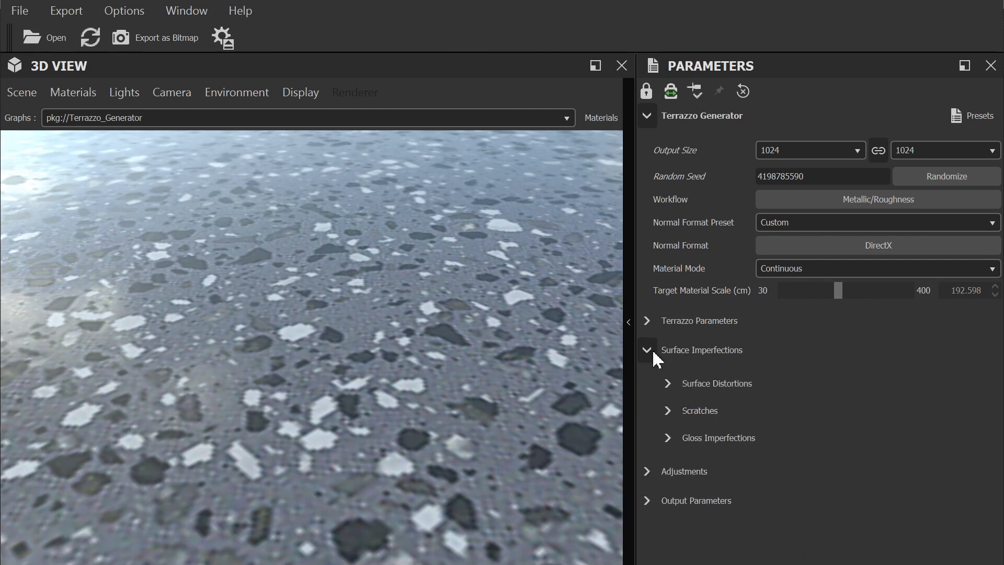
pyautogui.click(668, 384)
pyautogui.scroll(-1, 868, 392)
pyautogui.moveTo(805, 373); pyautogui.dragTo(850, 373)
pyautogui.scroll(-4, 473, 383)
pyautogui.moveTo(473, 383); pyautogui.dragTo(483, 364)
pyautogui.moveTo(851, 375); pyautogui.dragTo(814, 379)
# Step: Expand the Scratches settings, enable scratches and inspect the floor surface up close
pyautogui.click(678, 463)
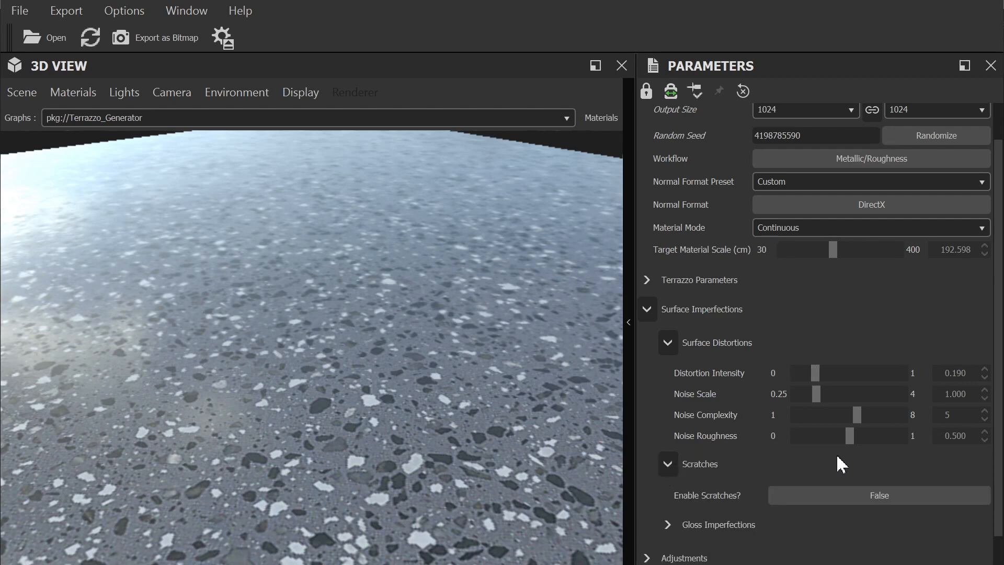
pyautogui.click(878, 490)
pyautogui.moveTo(415, 445); pyautogui.dragTo(437, 419)
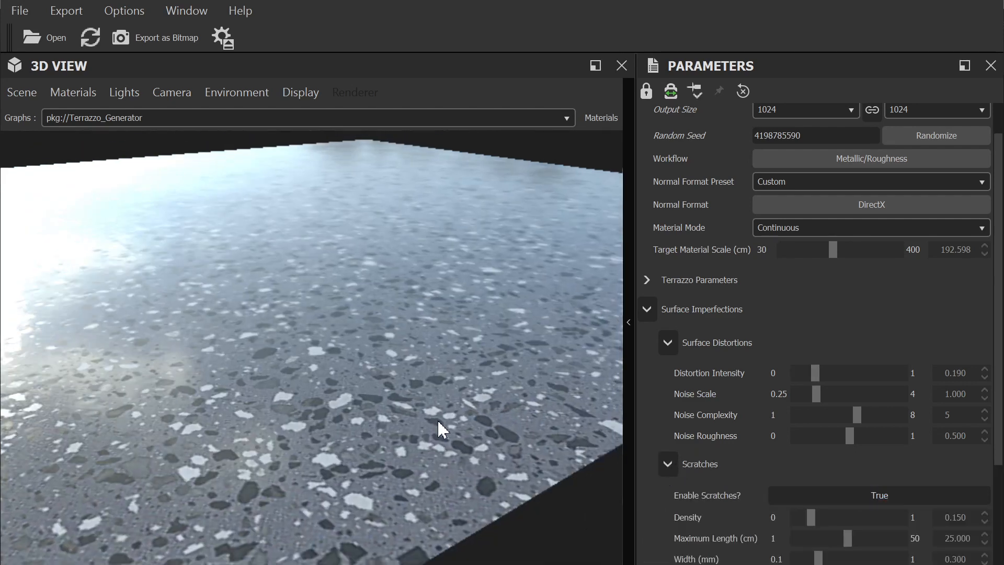
pyautogui.scroll(3, 441, 417)
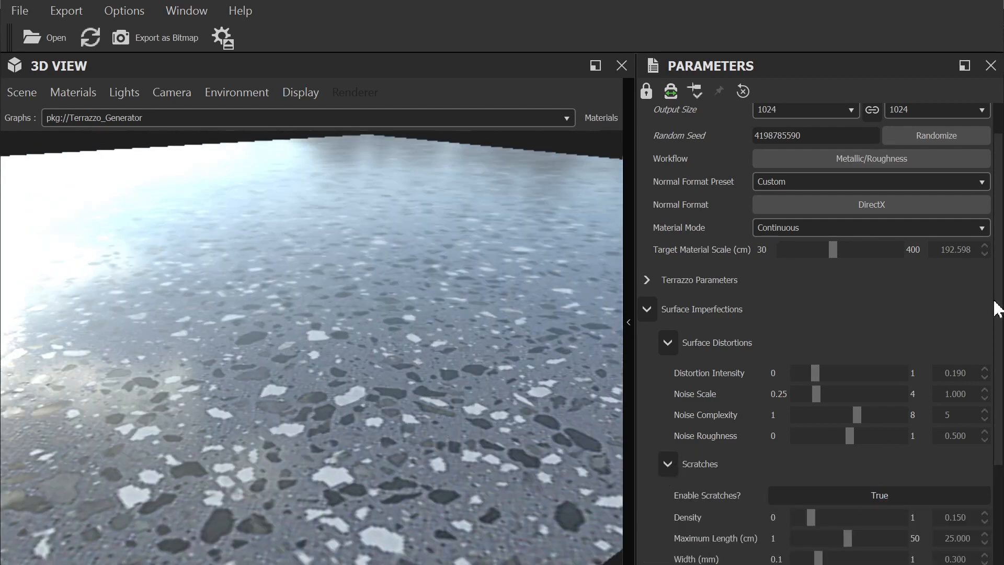
# Step: Expand the Gloss Imperfections and examine their settings and the reflections on the floor surface
pyautogui.moveTo(994, 312); pyautogui.dragTo(987, 426)
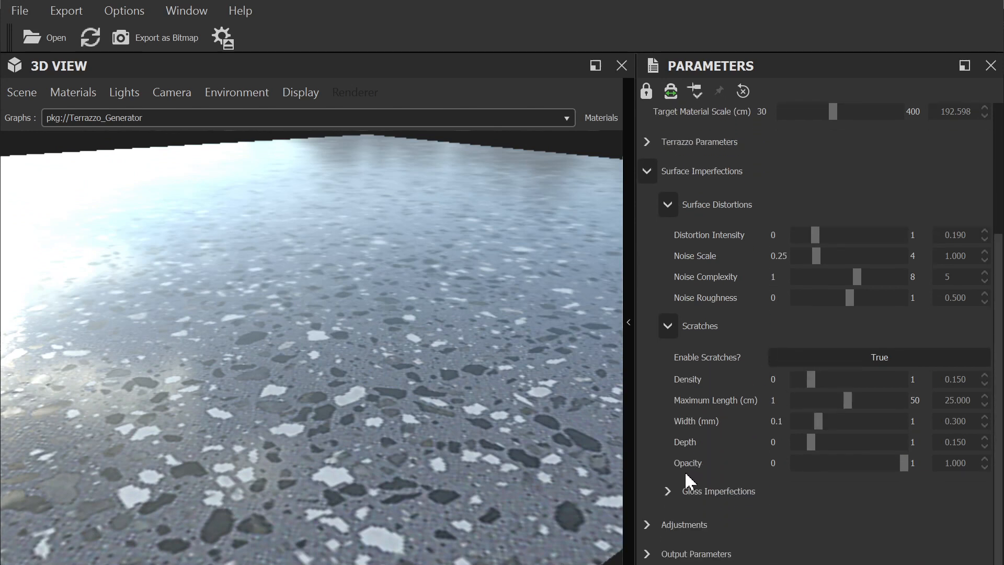
pyautogui.click(668, 491)
pyautogui.moveTo(995, 418); pyautogui.dragTo(996, 528)
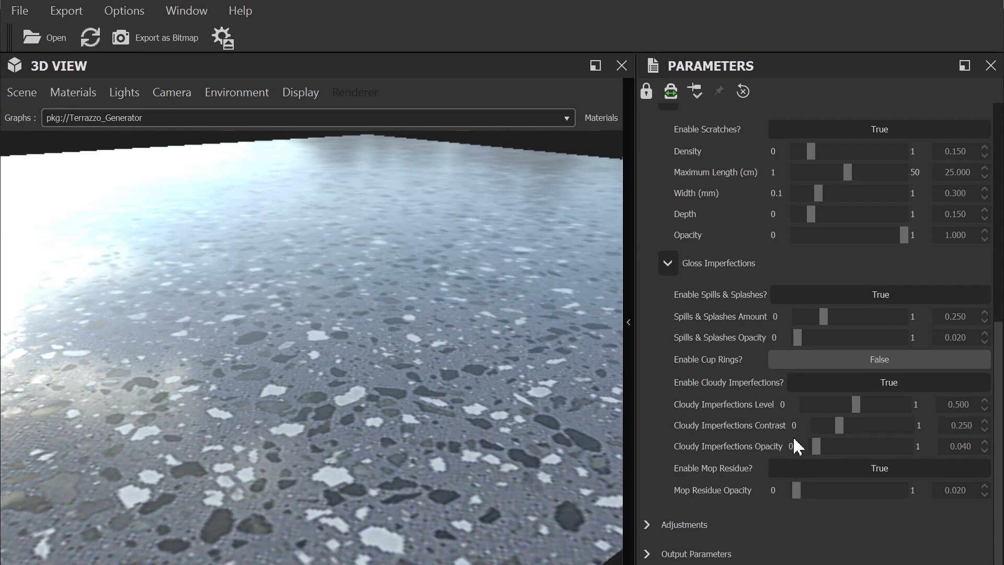
pyautogui.moveTo(481, 231); pyautogui.dragTo(578, 545)
pyautogui.moveTo(561, 507); pyautogui.dragTo(457, 462)
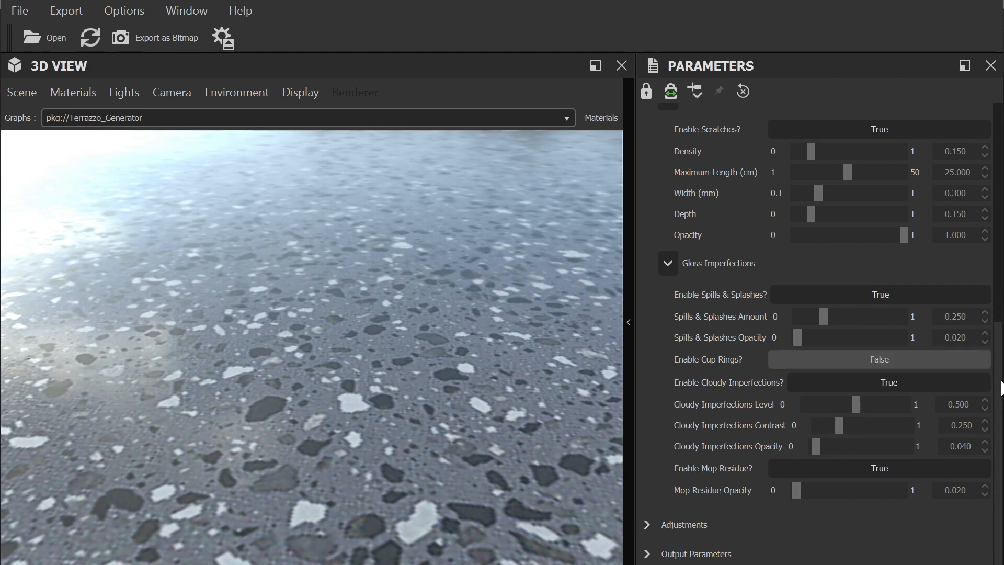
# Step: Check the available output sizes without changing the size, and switch the workflow to Specular/Glossiness
pyautogui.scroll(8, 853, 152)
pyautogui.click(852, 151)
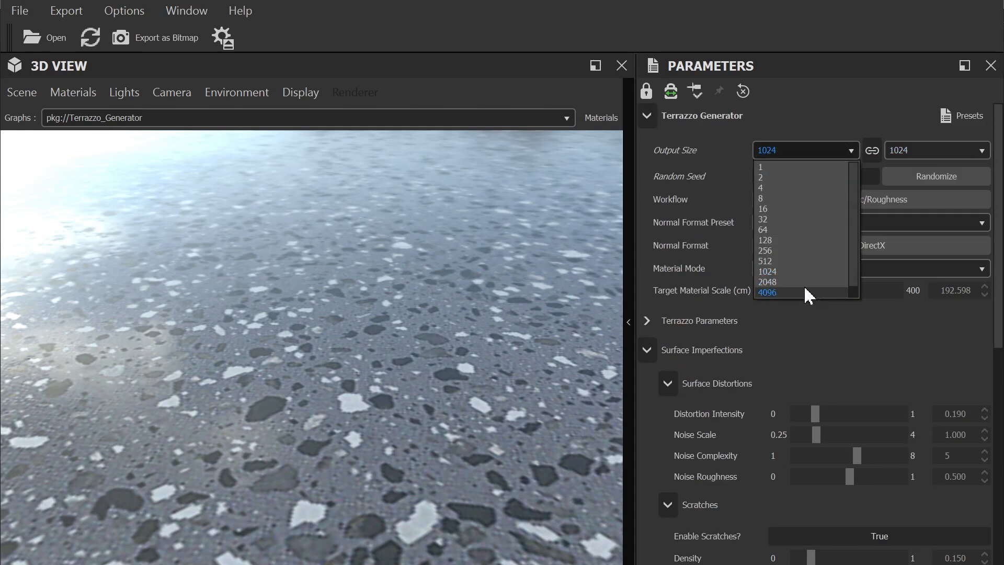
pyautogui.click(779, 103)
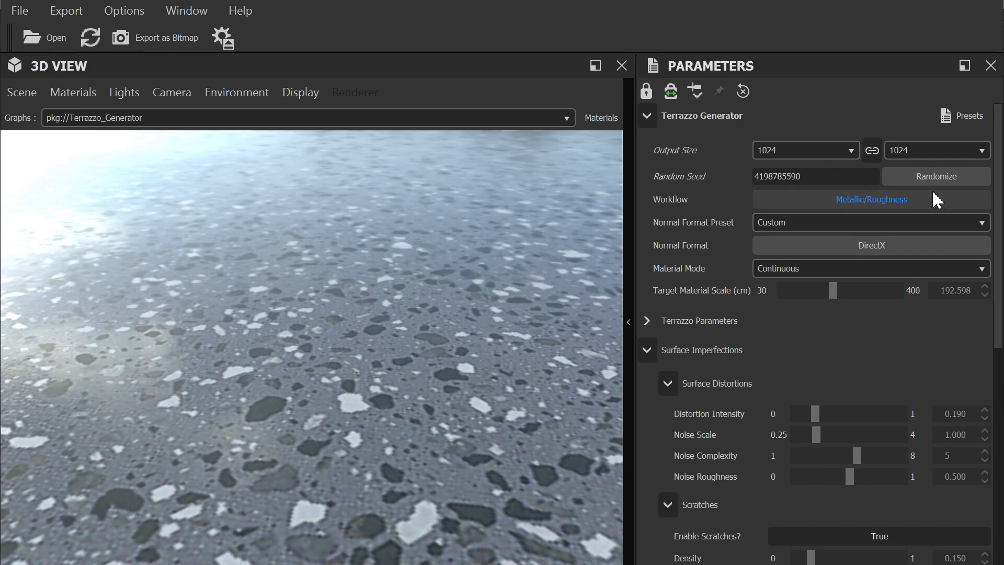
pyautogui.click(916, 200)
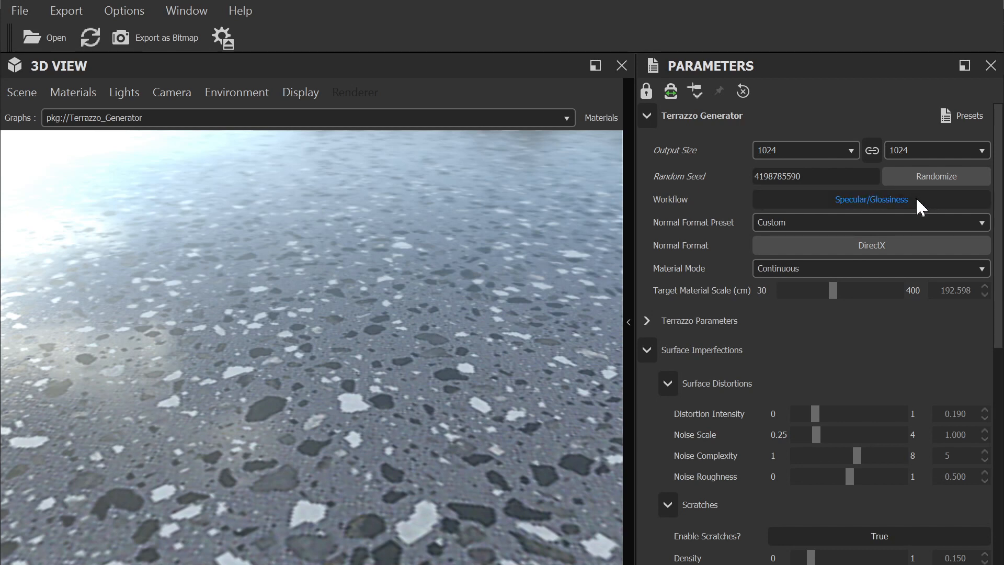
# Step: Switch the workflow back to Metallic/Roughness and set the Normal Format Preset to Cycles
pyautogui.click(917, 201)
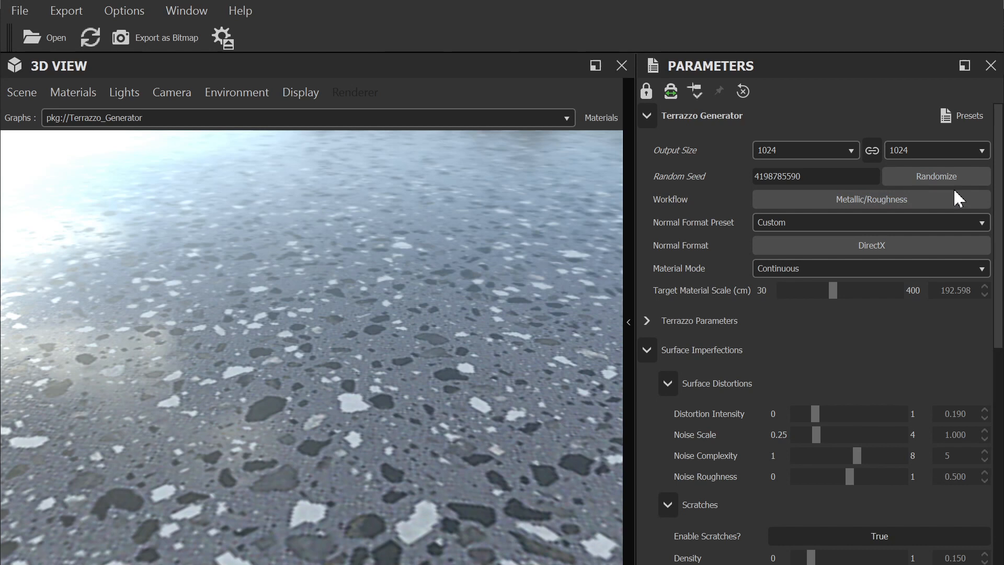
pyautogui.click(814, 223)
pyautogui.click(768, 239)
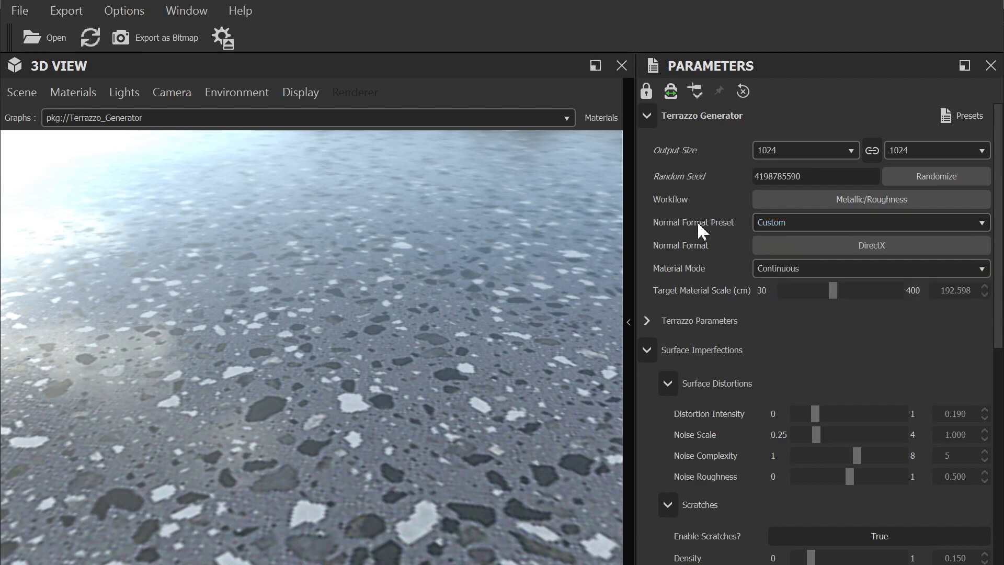
pyautogui.click(826, 249)
pyautogui.click(848, 230)
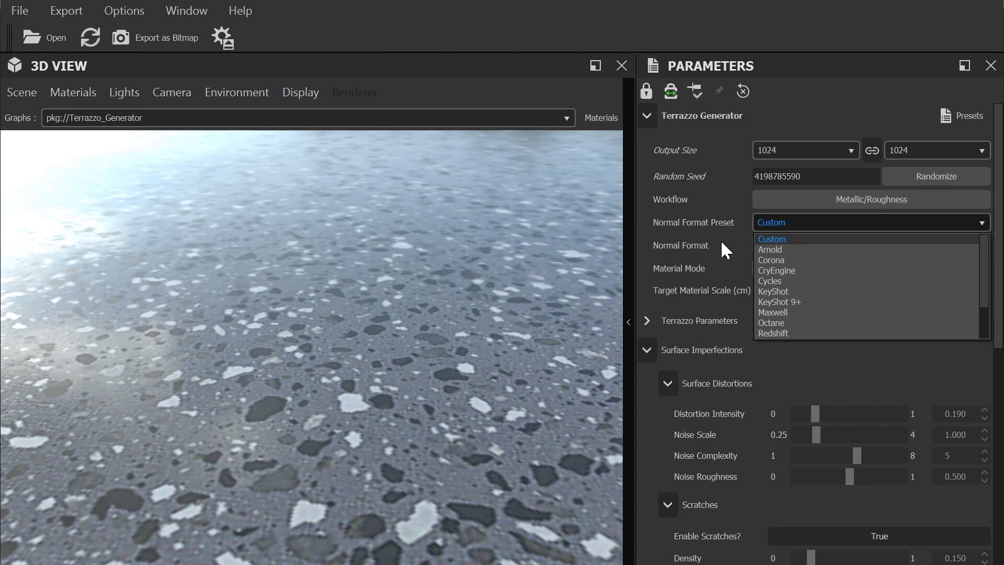
pyautogui.click(784, 278)
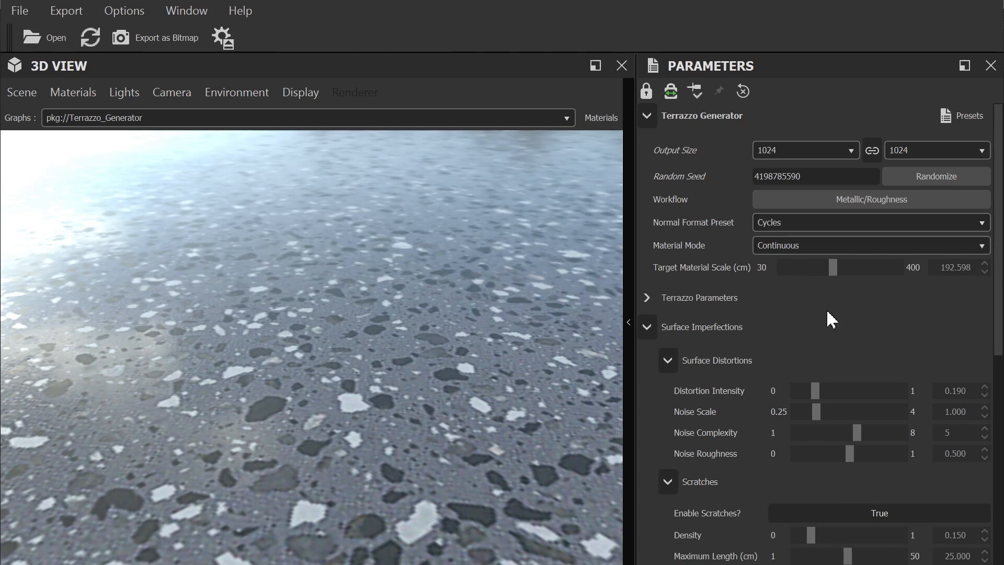
# Step: Set the output size to 4096 and open the bitmap export settings for the material
pyautogui.click(840, 153)
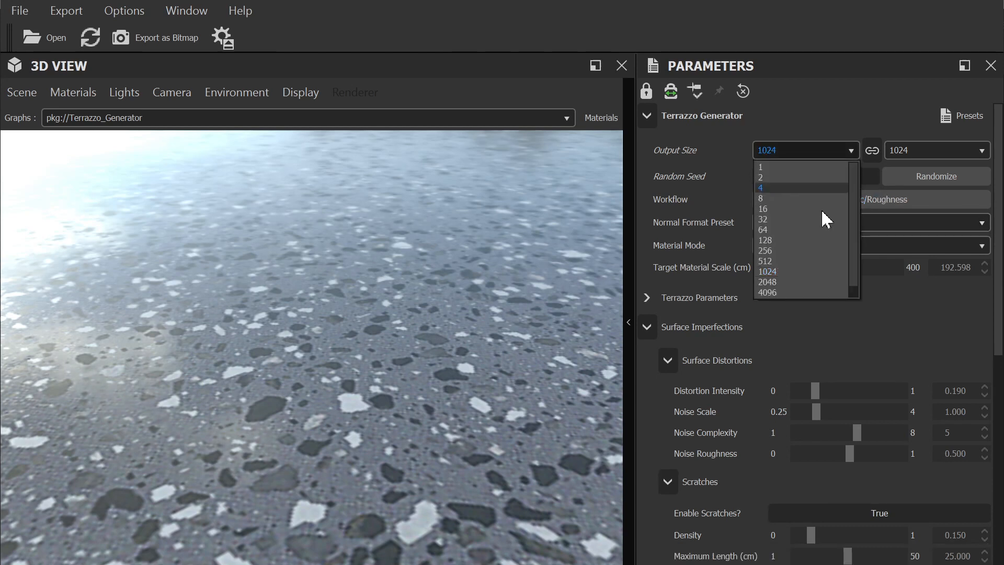
pyautogui.click(794, 293)
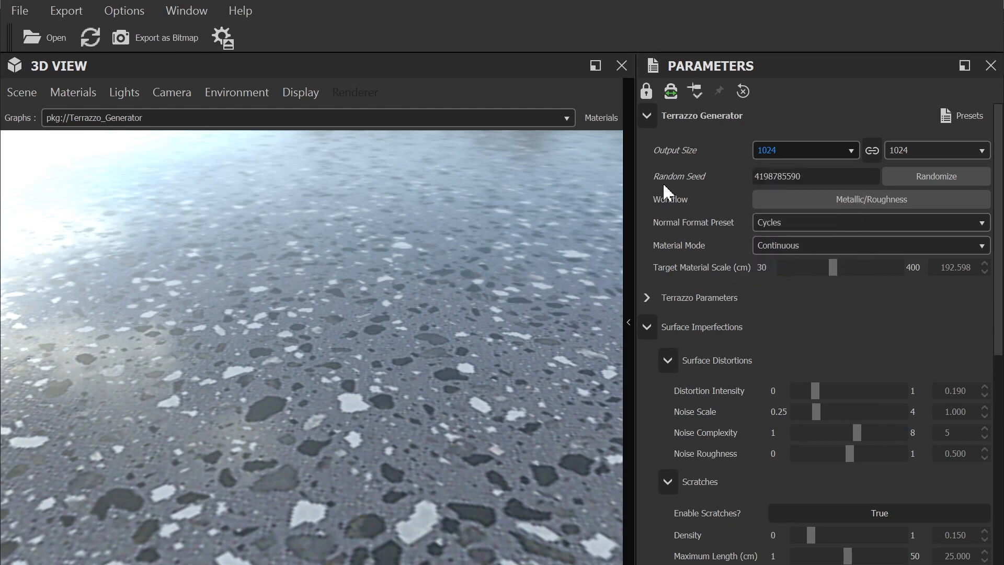
pyautogui.click(166, 39)
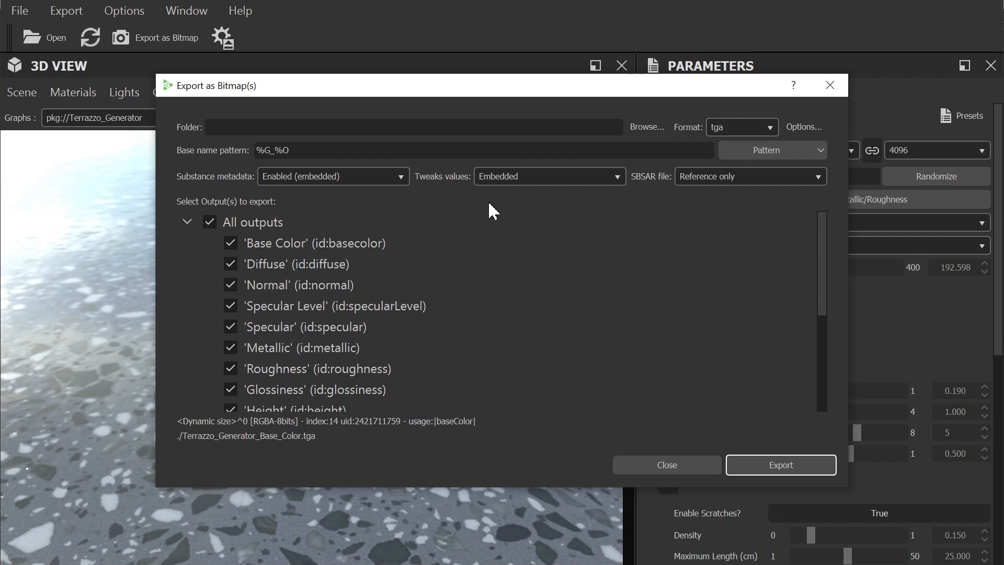
# Step: Limit the exported outputs to Base Color, Normal, Roughness and Height, and set the export format to tif
pyautogui.click(209, 222)
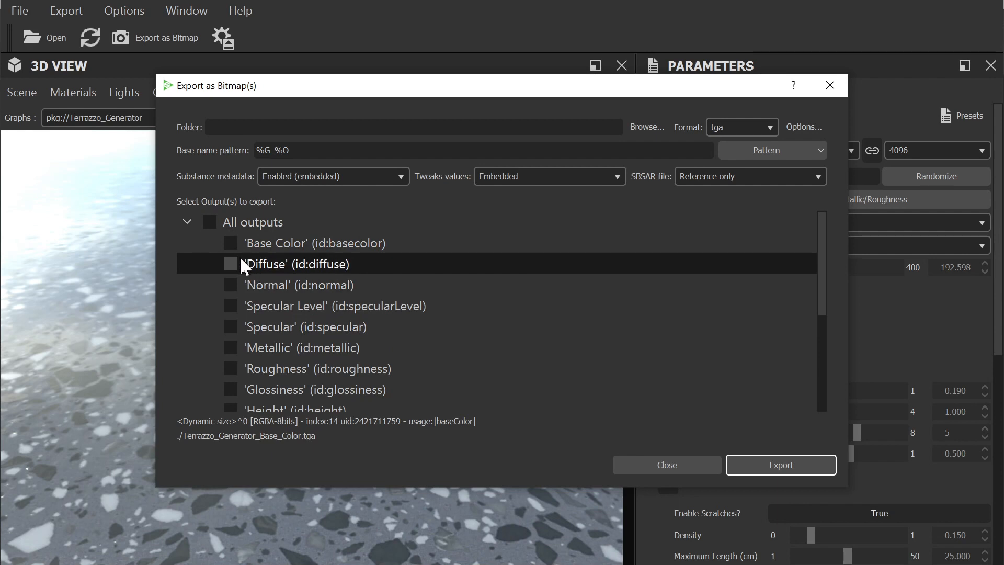
pyautogui.click(231, 242)
pyautogui.click(231, 284)
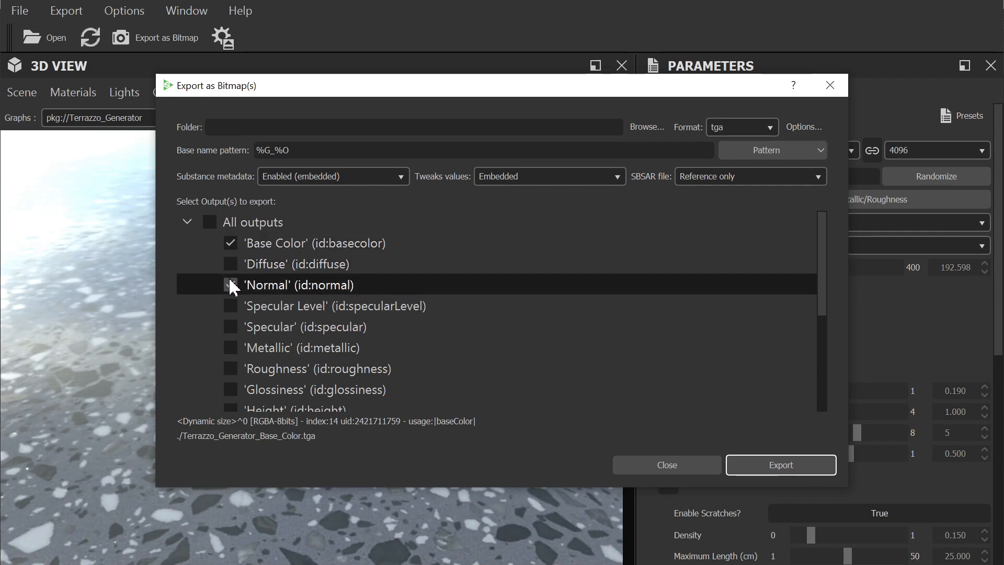
pyautogui.click(230, 368)
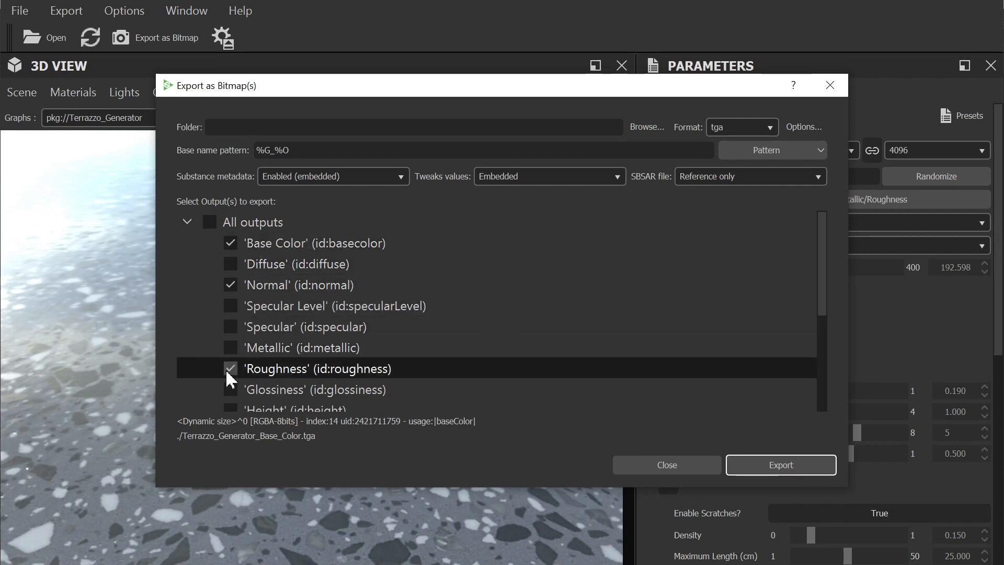
pyautogui.click(230, 408)
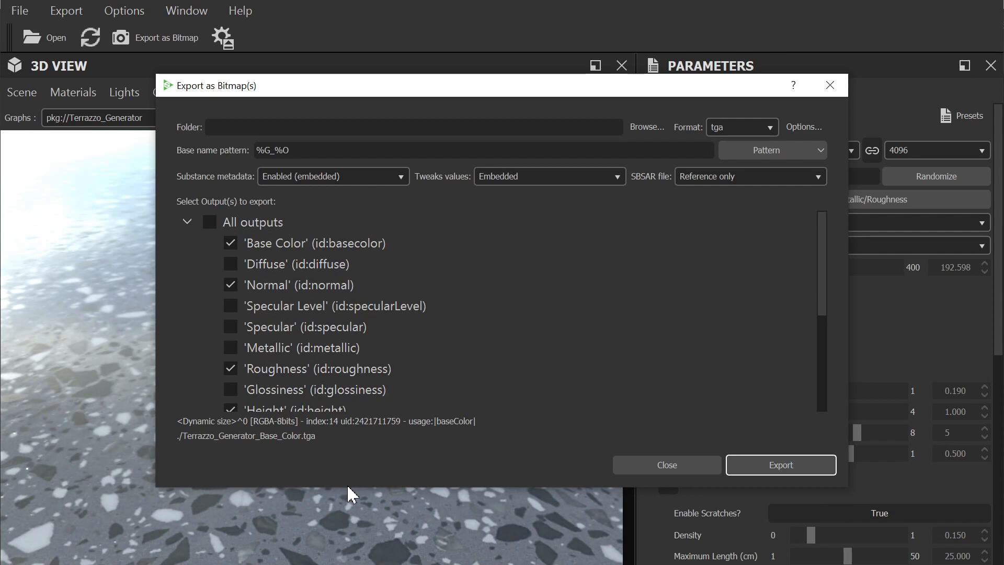
pyautogui.moveTo(351, 487); pyautogui.dragTo(347, 521)
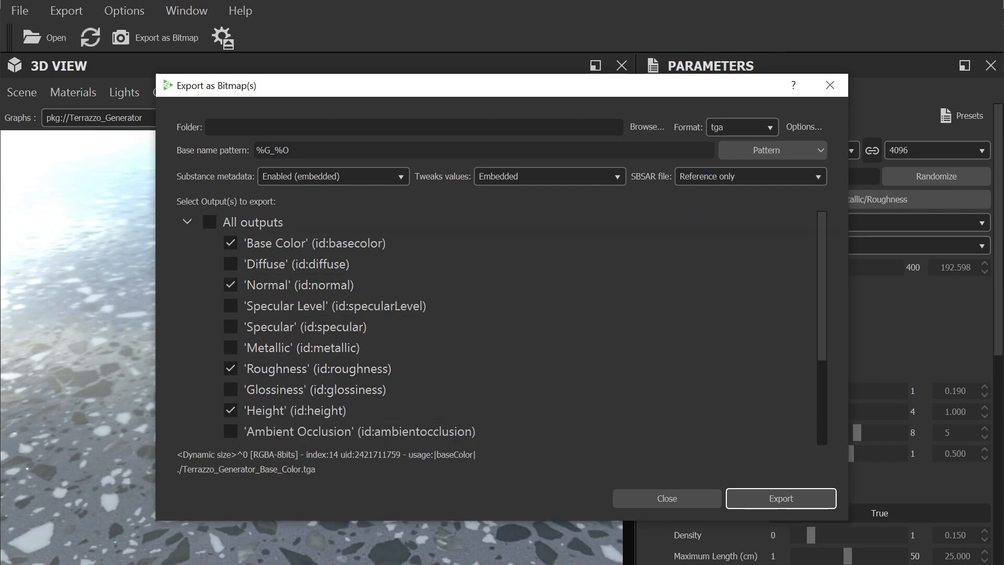
pyautogui.click(743, 131)
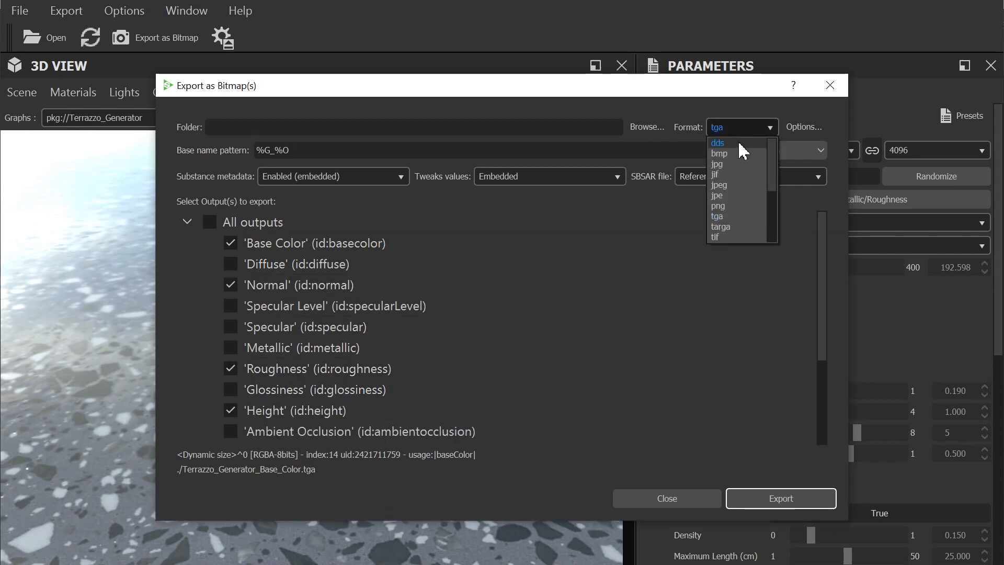
pyautogui.click(732, 237)
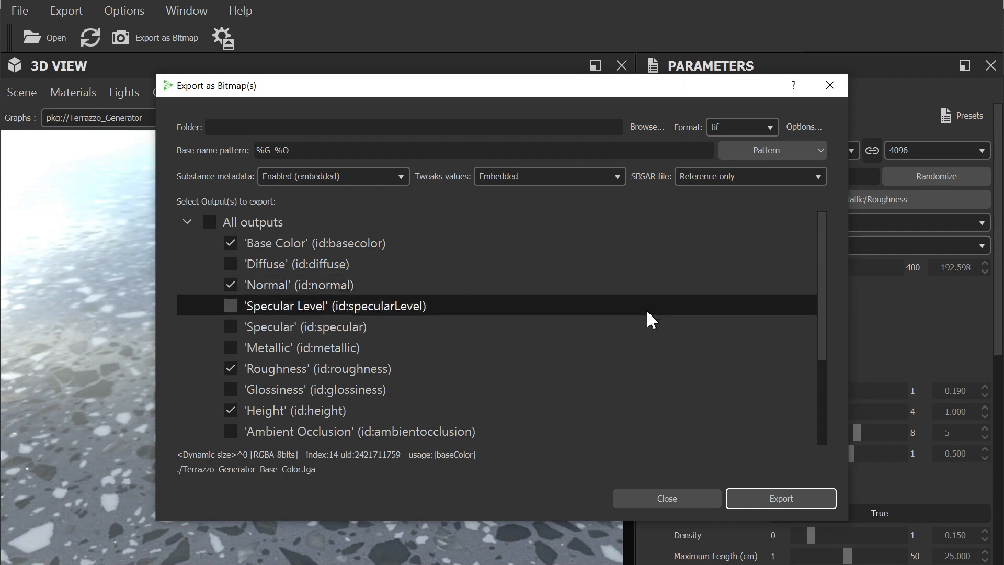